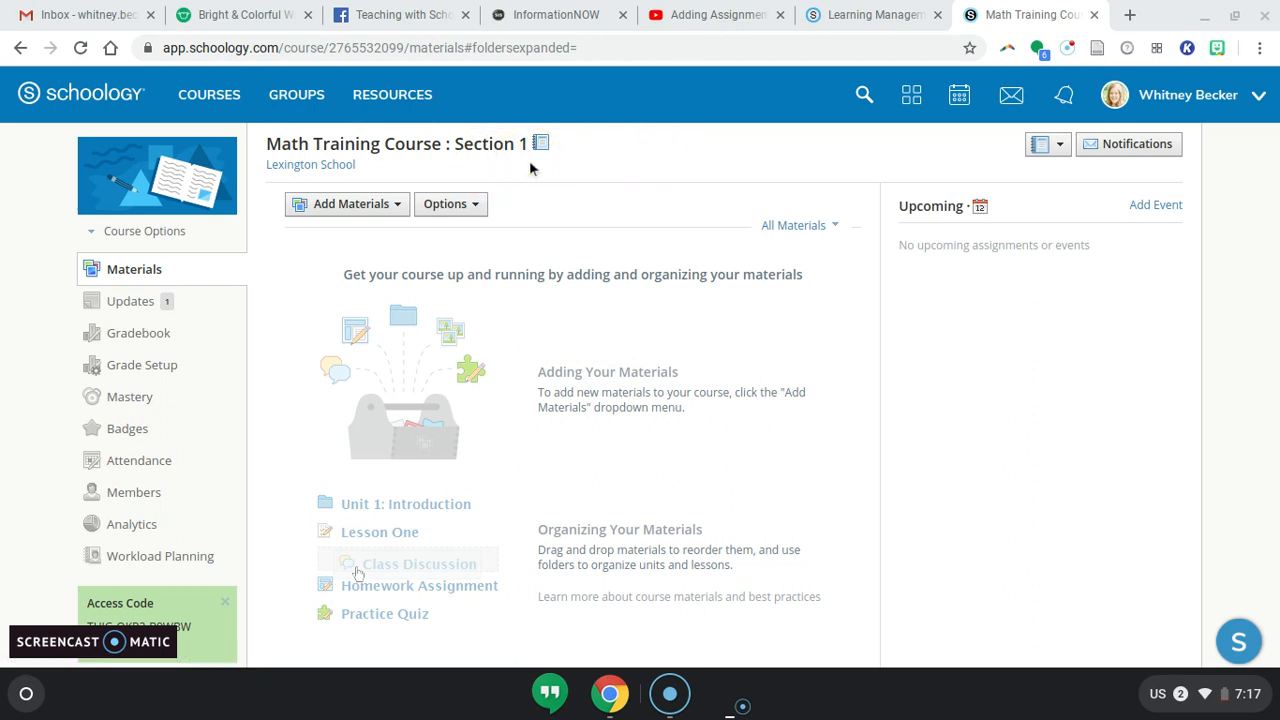
Start a new assignment in the course materials and name it Practice Assignment.
left_click(358, 205)
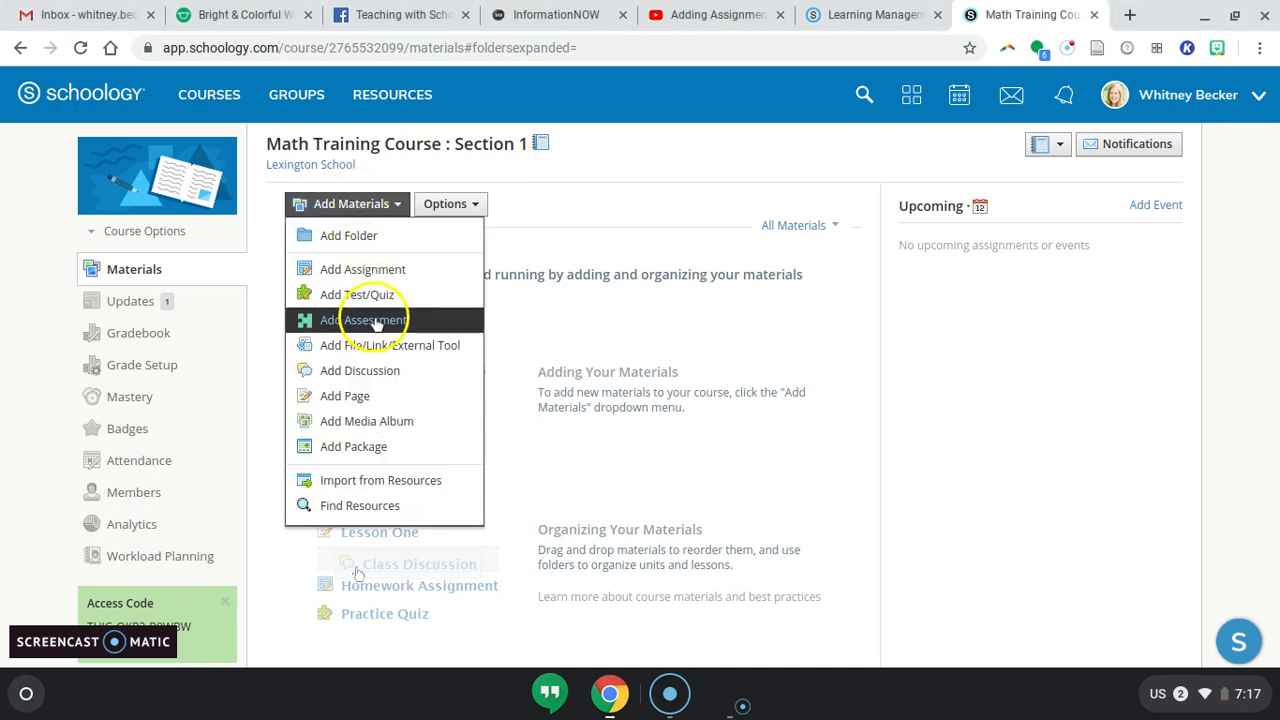
left_click(390, 267)
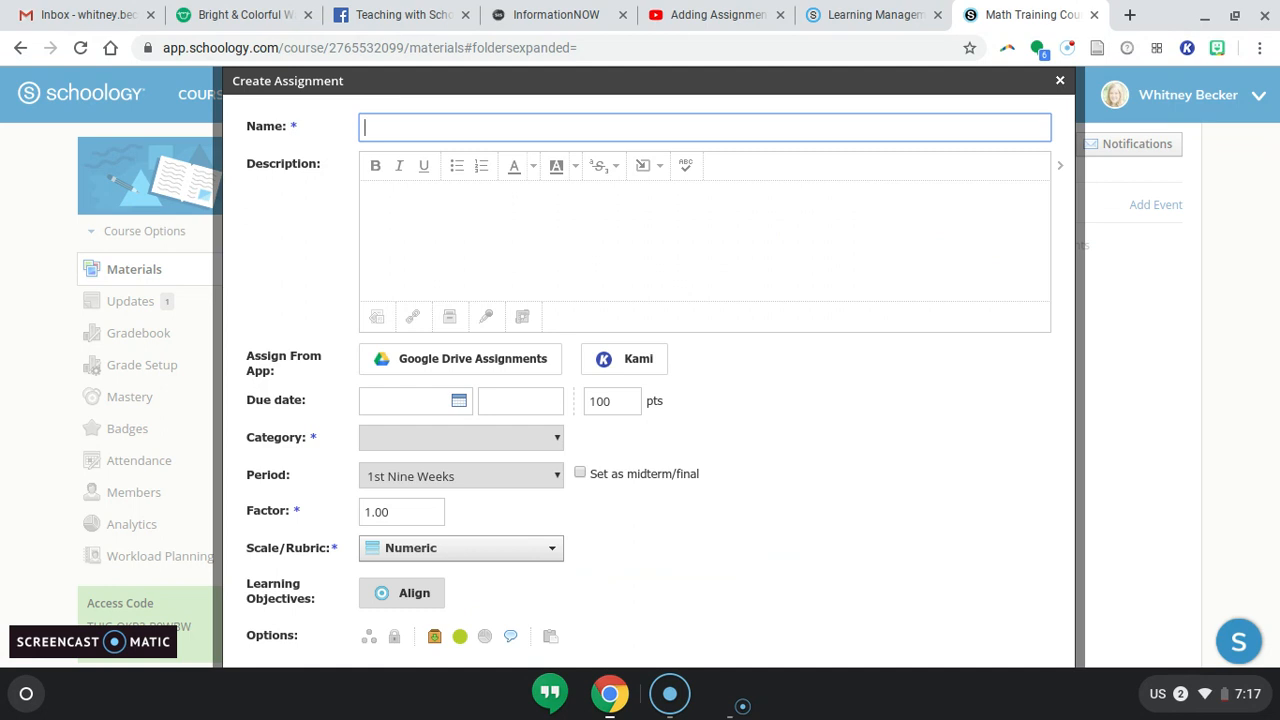
left_click(405, 126)
key("Down")
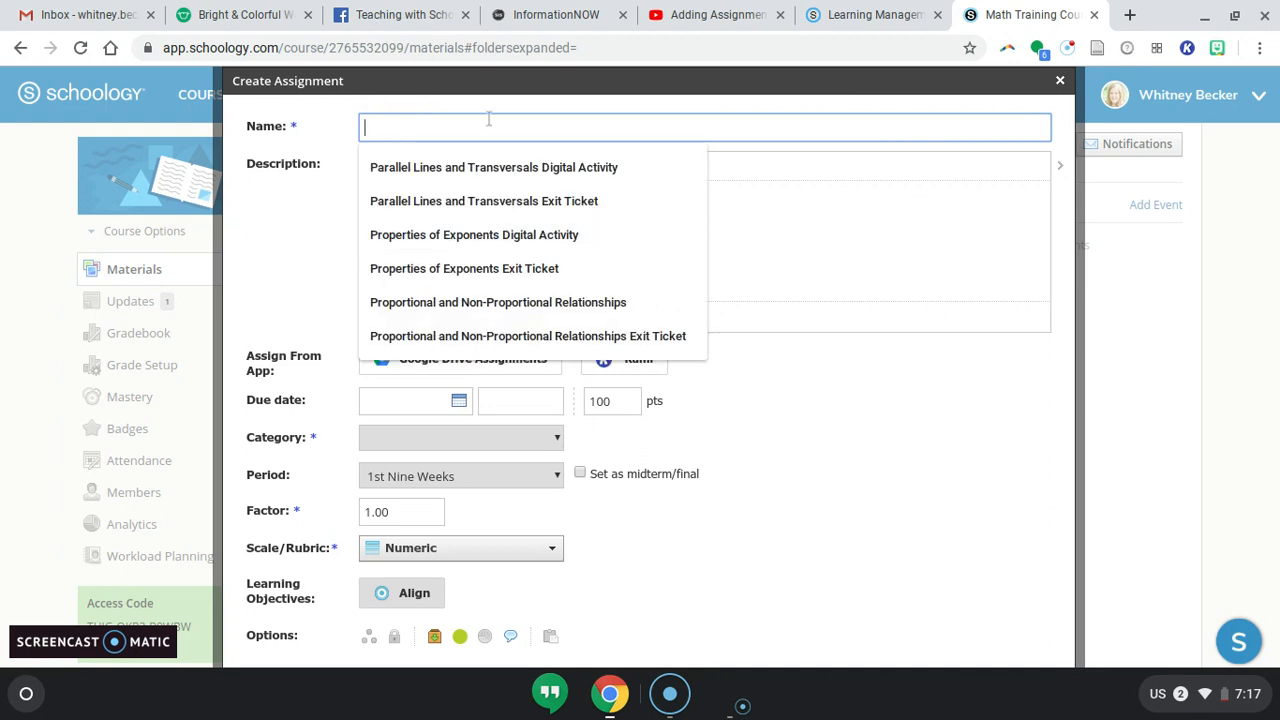
type("P")
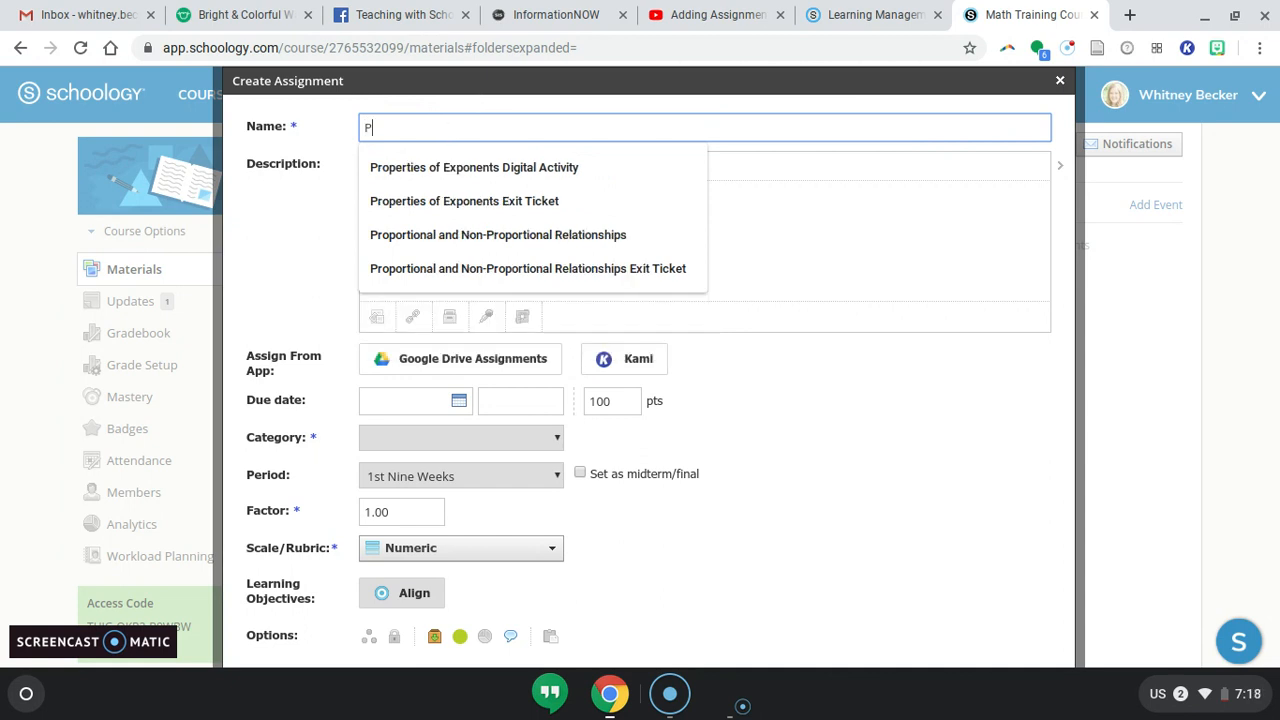
type("rPractice")
key("BackSpace")
key("BackSpace")
key("BackSpace")
key("BackSpace")
key("BackSpace")
key("BackSpace")
key("BackSpace")
key("BackSpace")
key("BackSpace")
type("actice Assignment")
Open the Google Drive Assignments file picker and browse through the drive files.
left_click(478, 248)
left_click(474, 366)
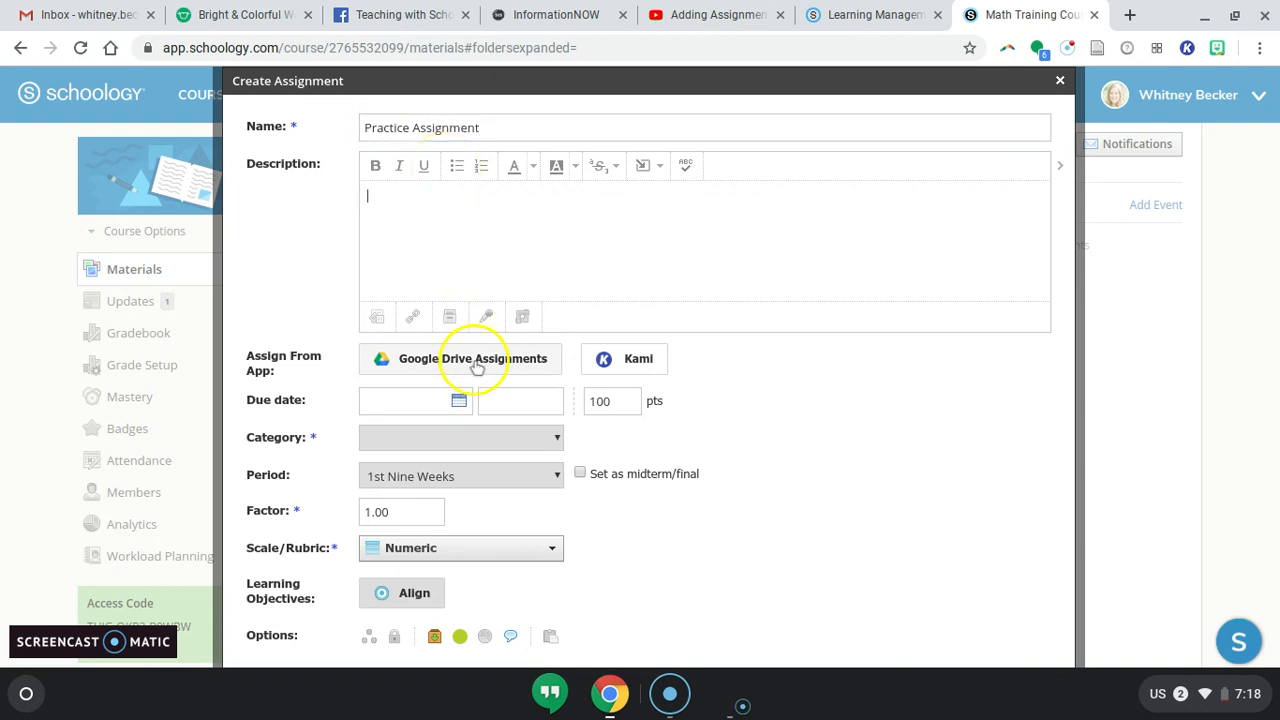
left_click(293, 378)
mouse_move(664, 368)
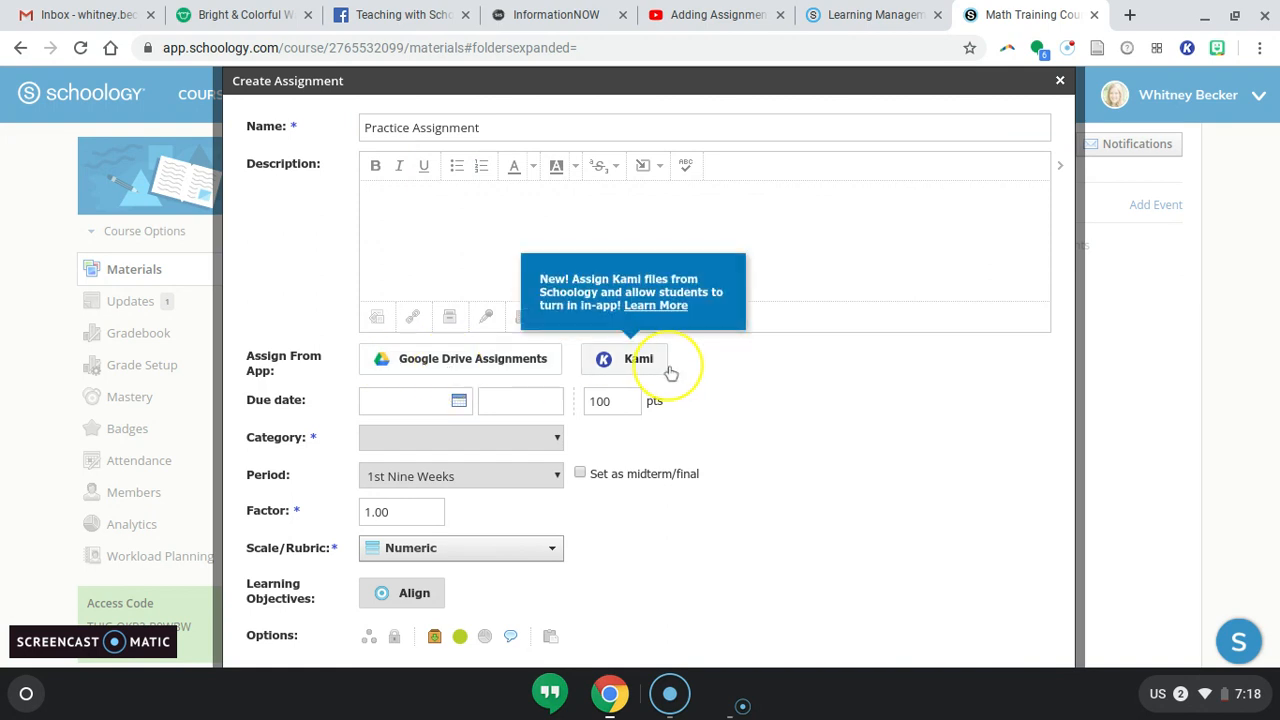
left_click(481, 364)
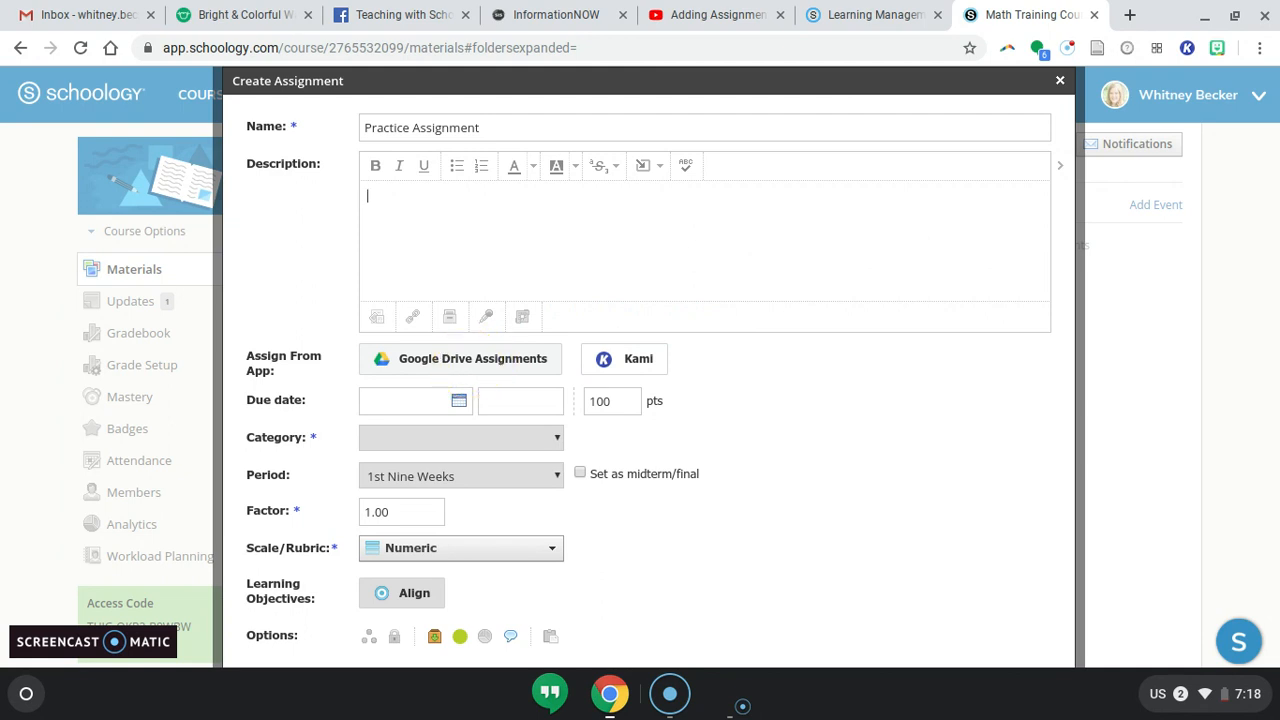
left_click(470, 367)
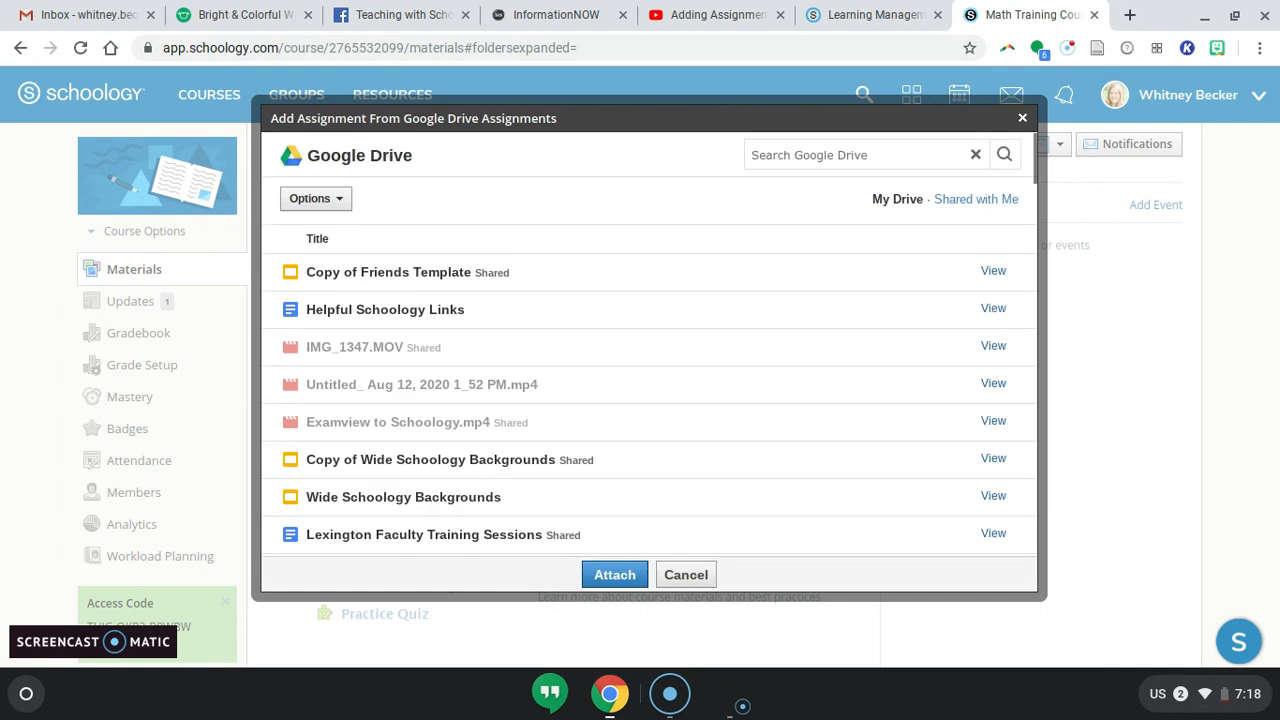
scroll(650, 344, "down", 1)
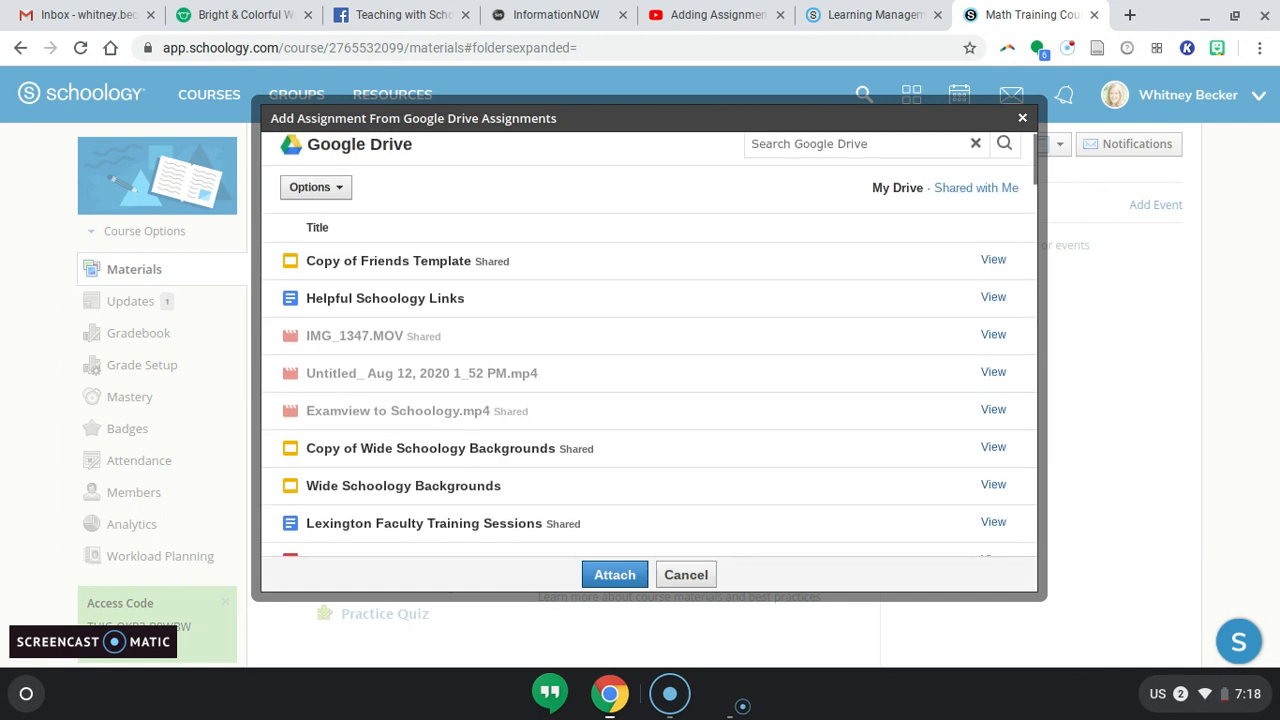
scroll(650, 380, "down", 10)
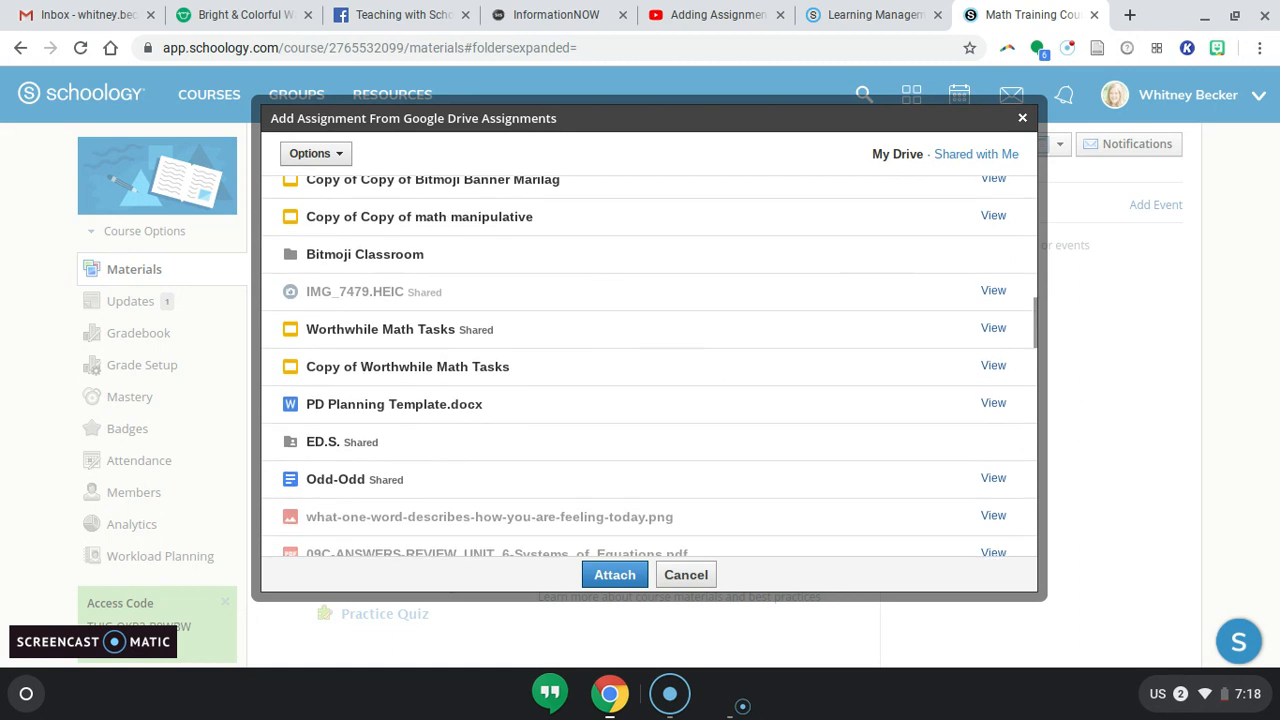
scroll(505, 345, "up", 1)
left_click(505, 340)
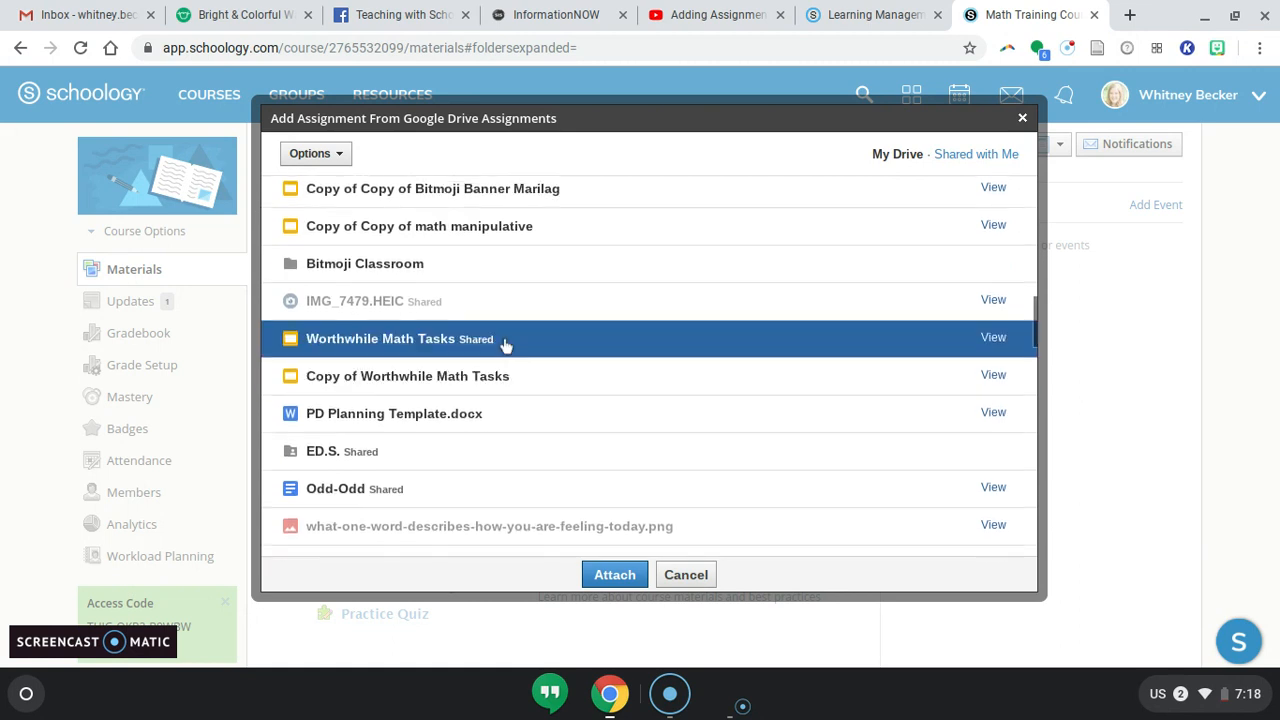
scroll(505, 345, "up", 10)
Search Google Drive for rational numbers and attach 1-Adding Rational Numbers - Activity to the assignment.
left_click(828, 155)
type("rational numbers")
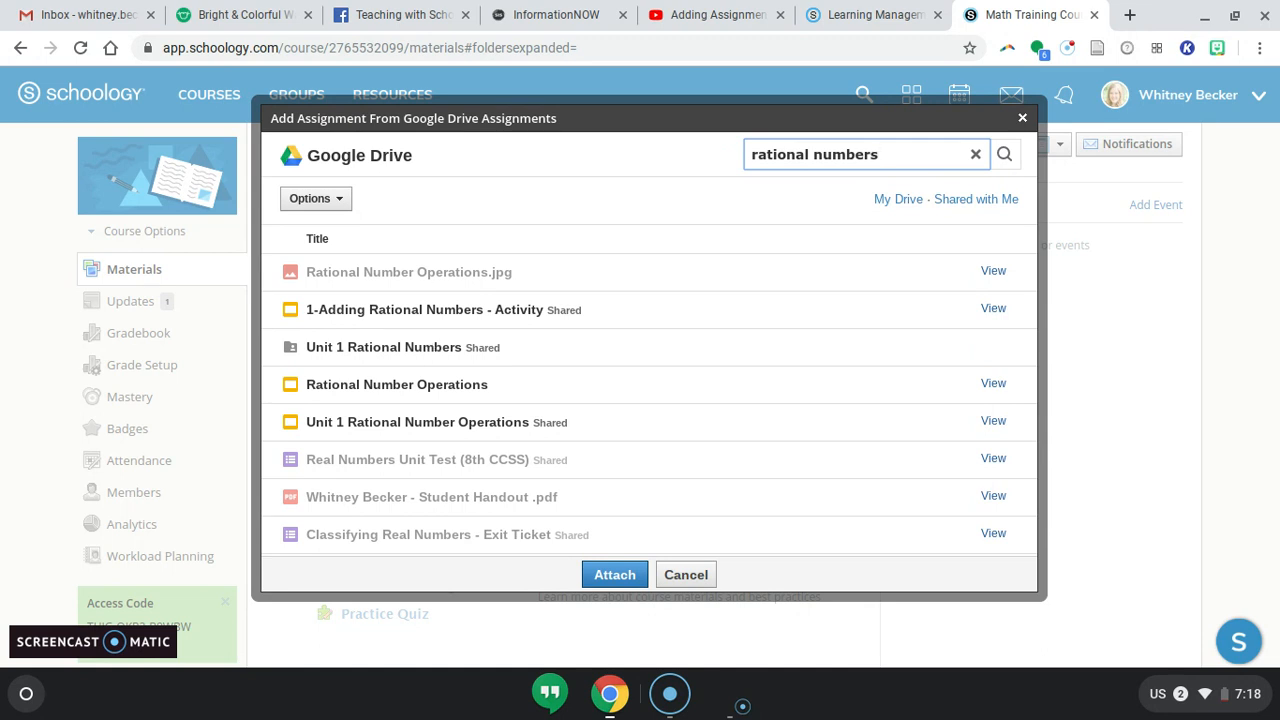
left_click(415, 311)
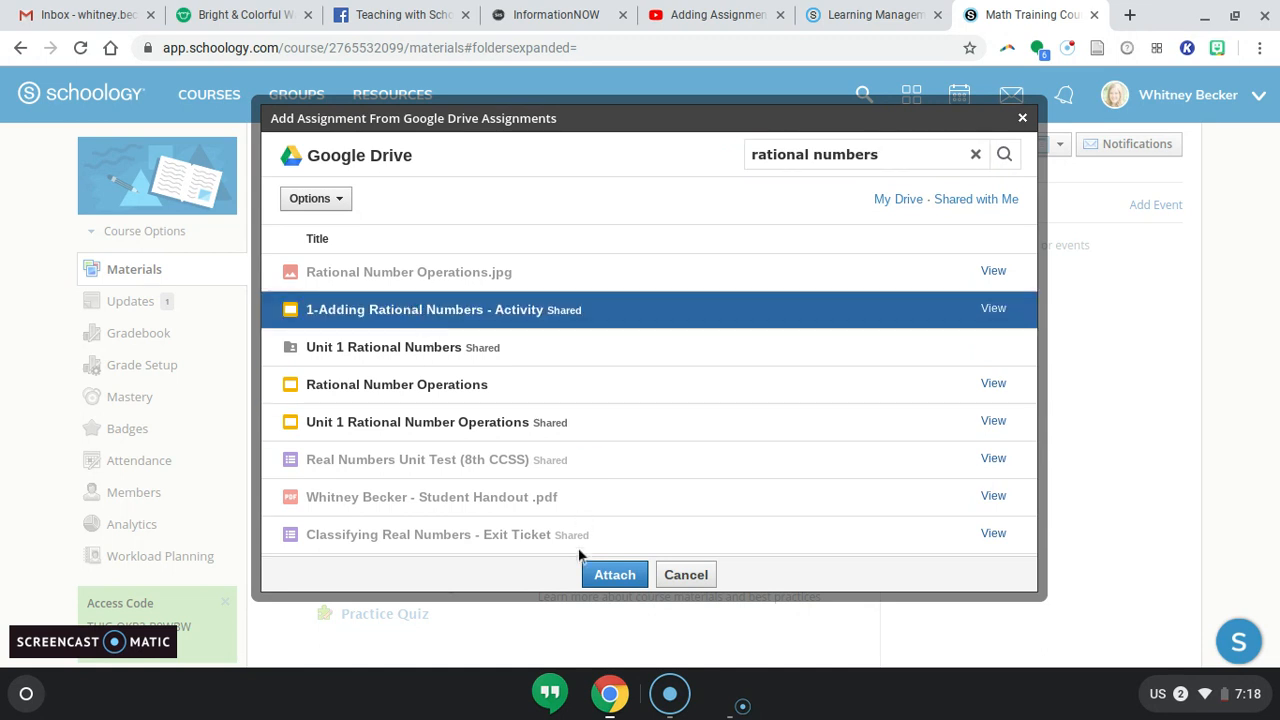
left_click(625, 578)
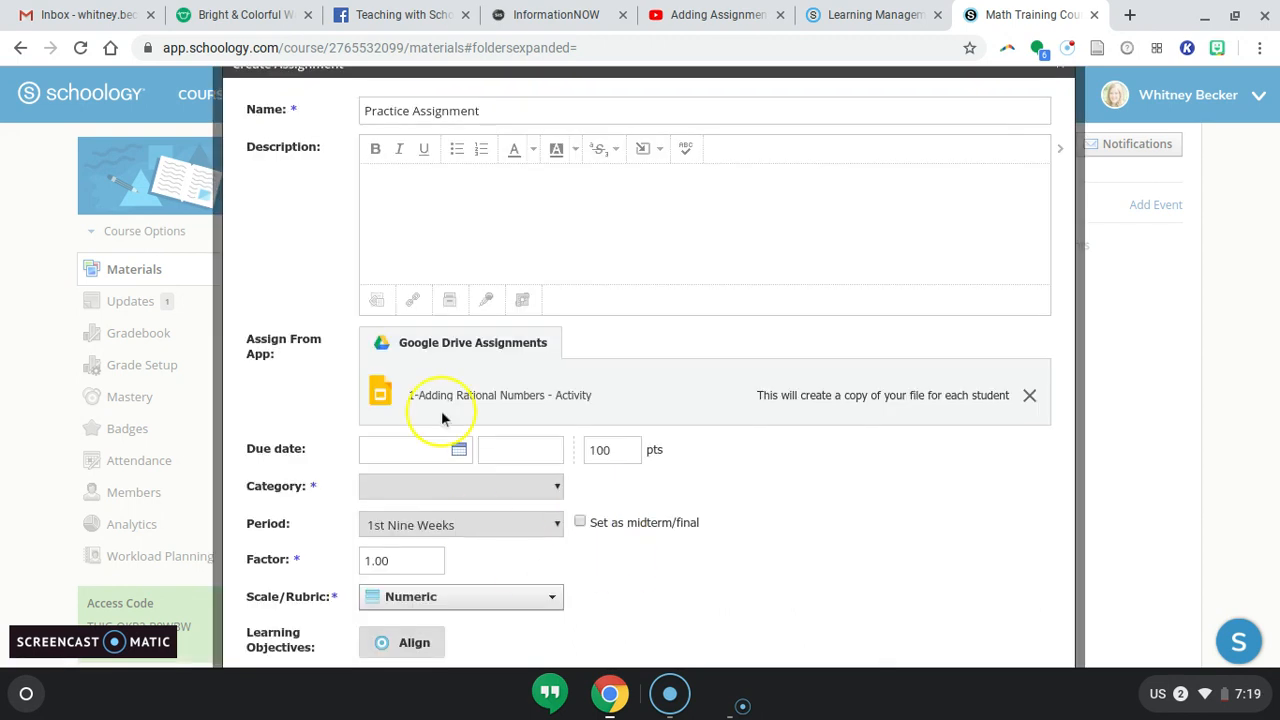
Set the assignment's due date to August 28, 2020.
scroll(563, 398, "down", 1)
scroll(563, 398, "down", 2)
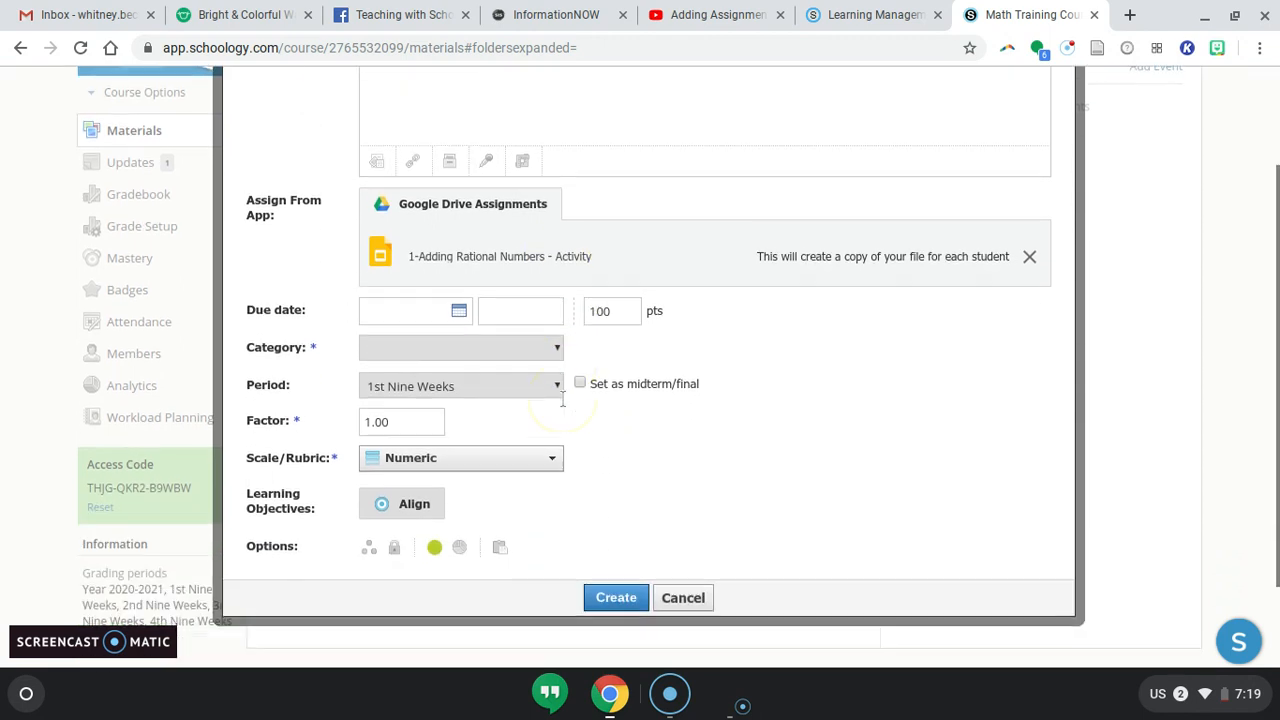
left_click(458, 312)
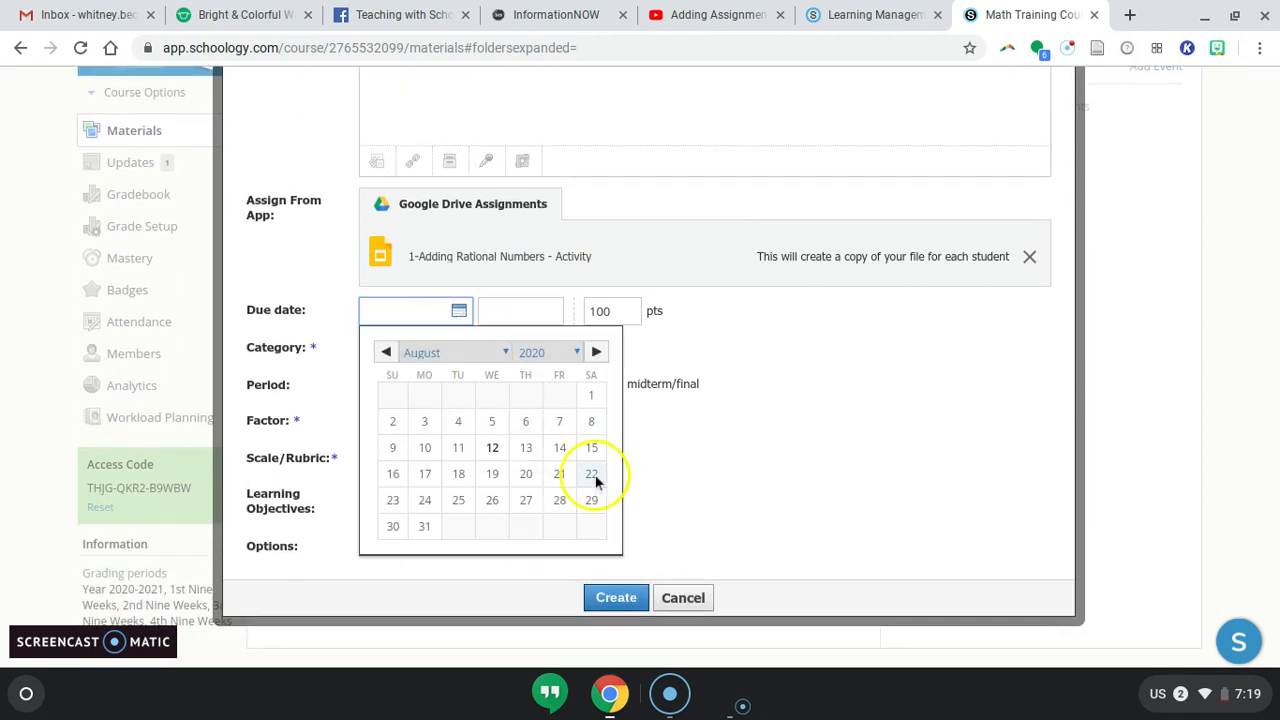
left_click(559, 500)
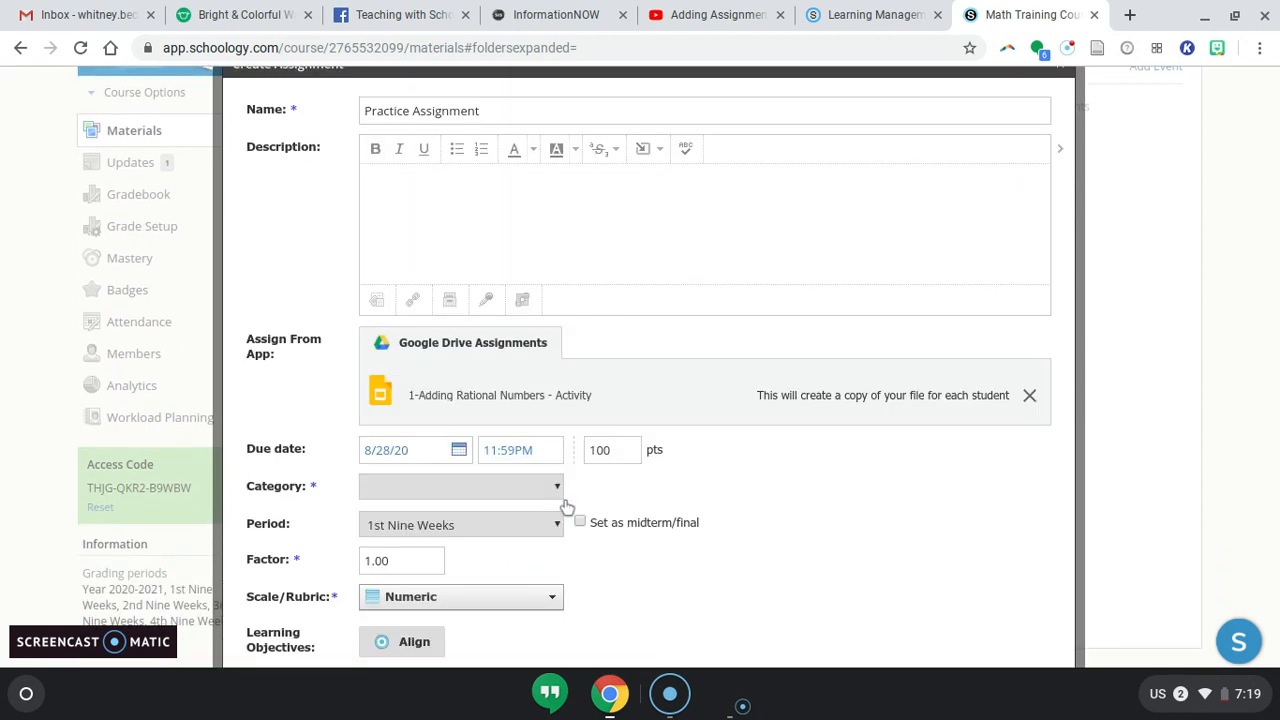
Examine the points, category and scale/rubric choices available for the assignment.
left_click(611, 450)
scroll(611, 450, "down", 2)
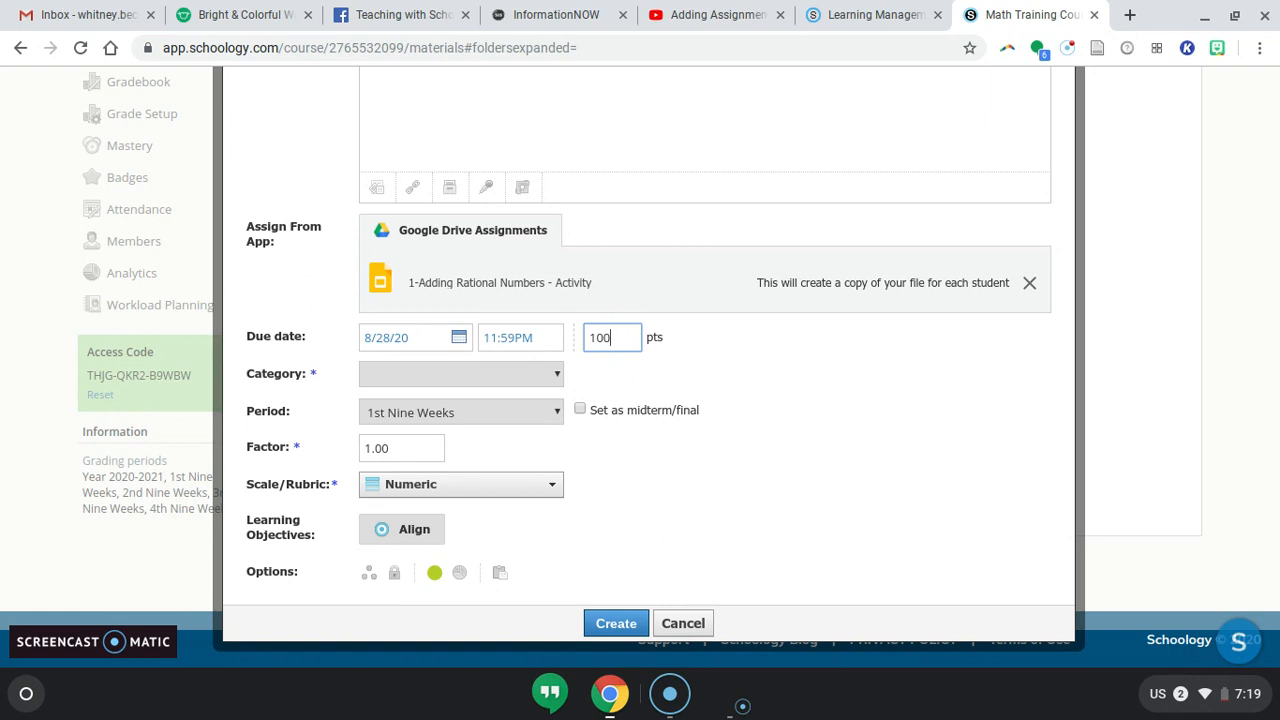
left_click(505, 374)
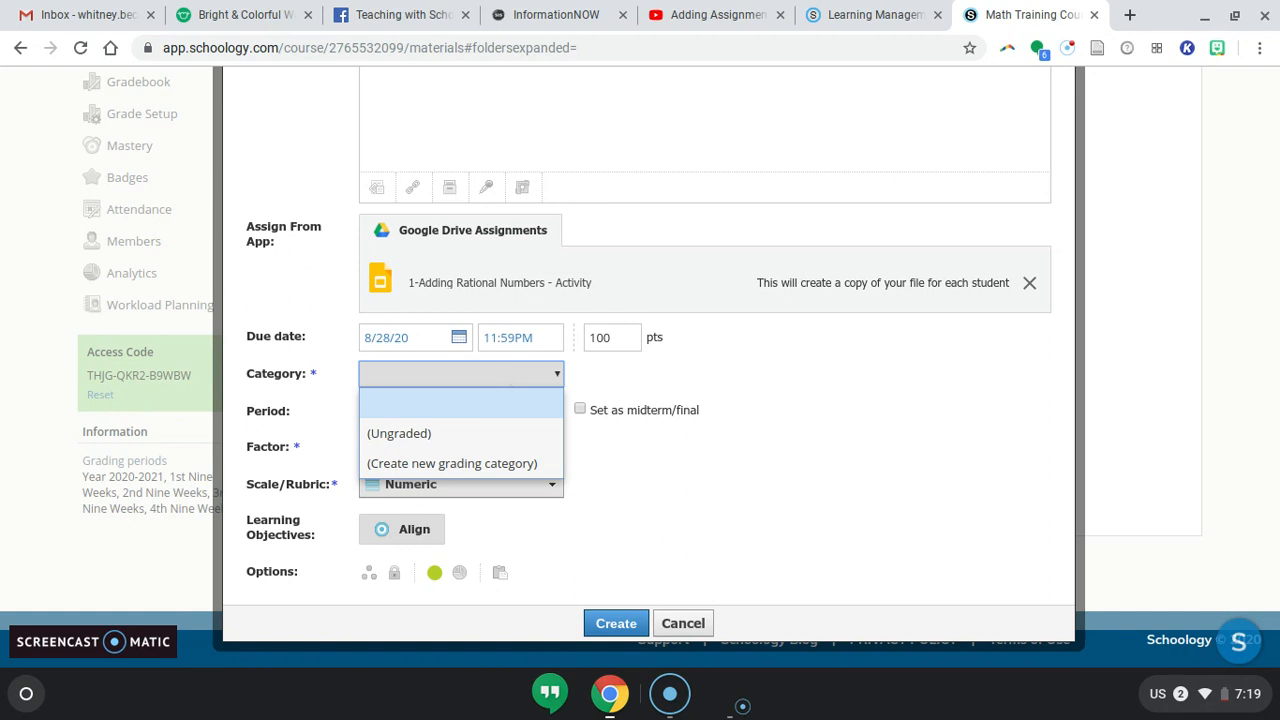
left_click(492, 372)
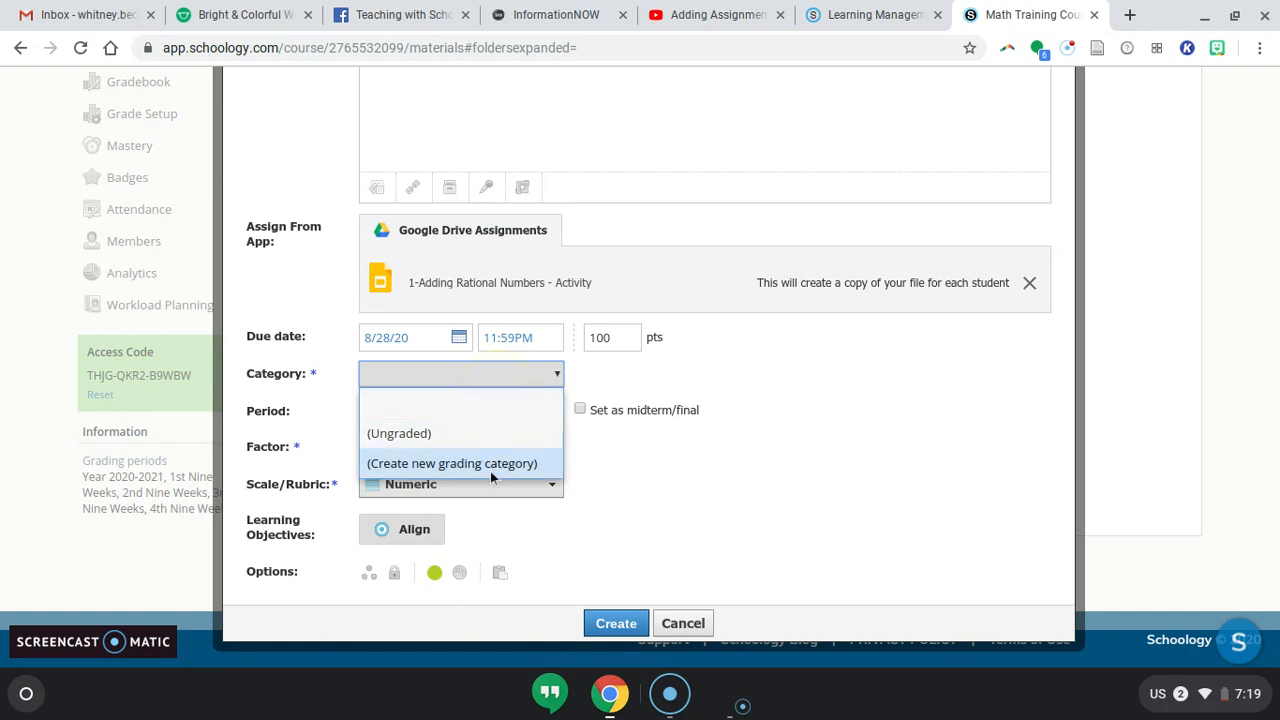
left_click(688, 478)
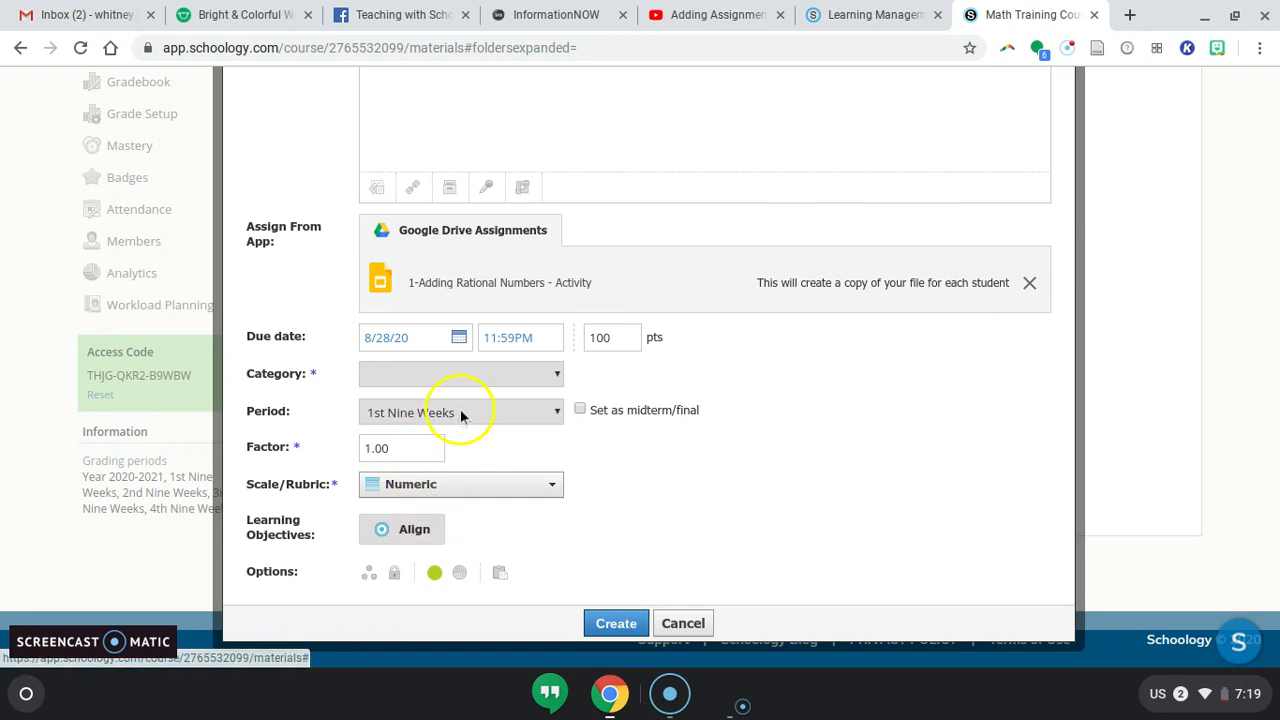
left_click(498, 489)
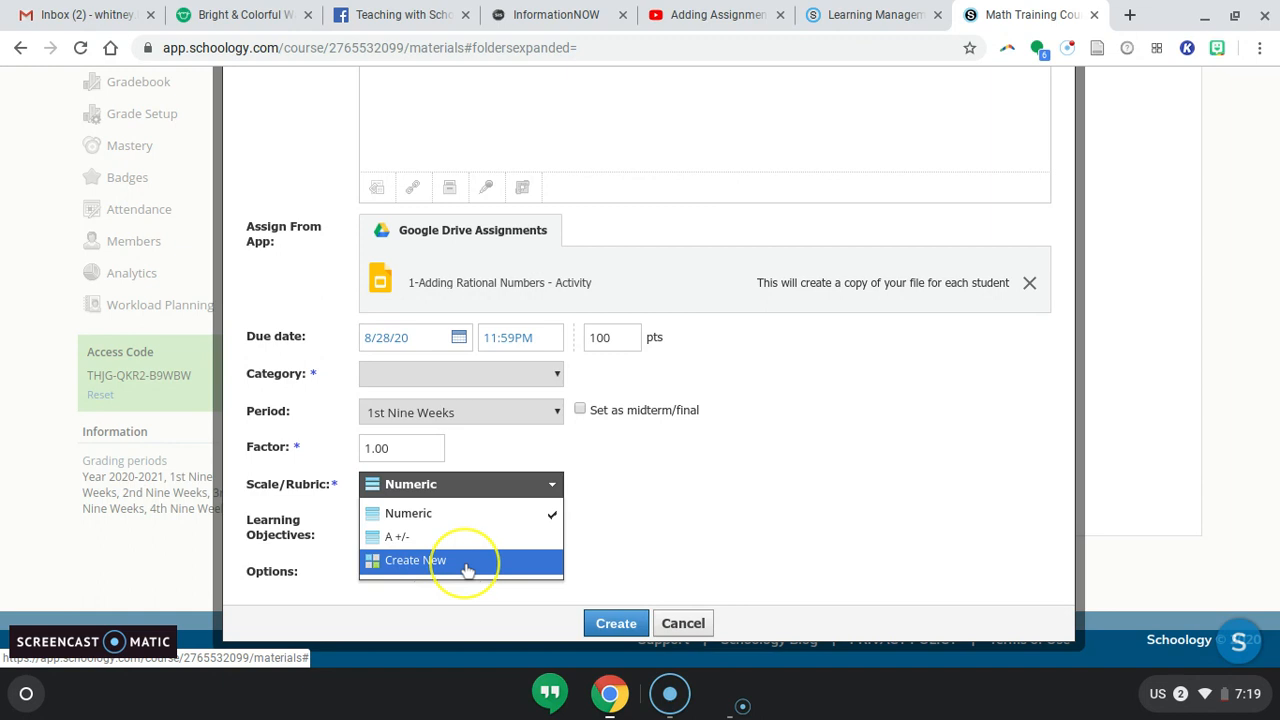
left_click(668, 539)
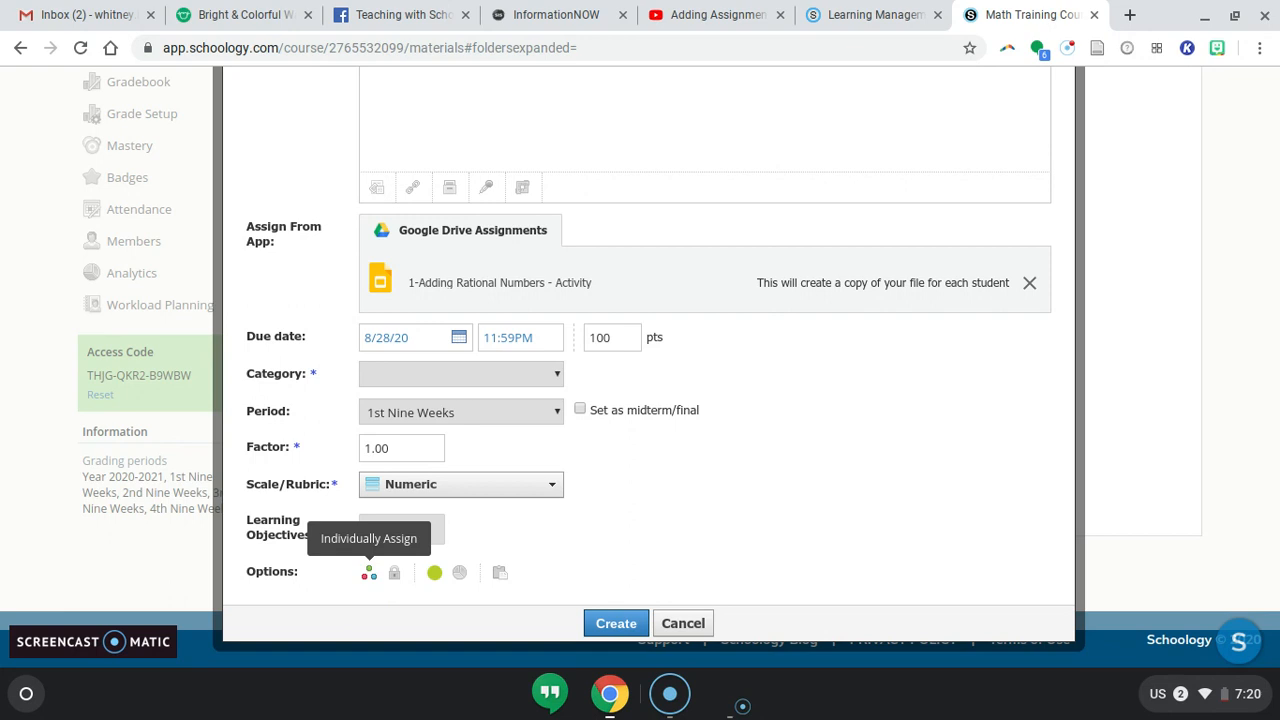
Try toggling the assignment's lock option.
left_click(396, 573)
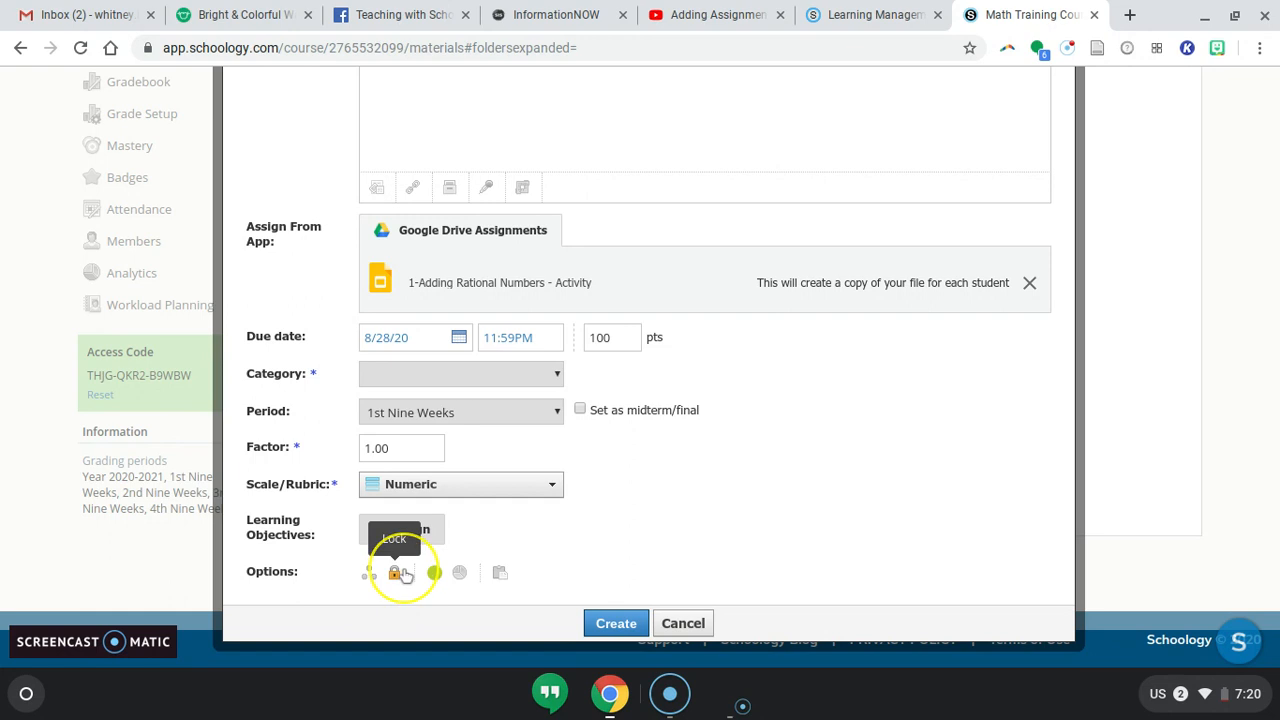
left_click(397, 574)
left_click(396, 574)
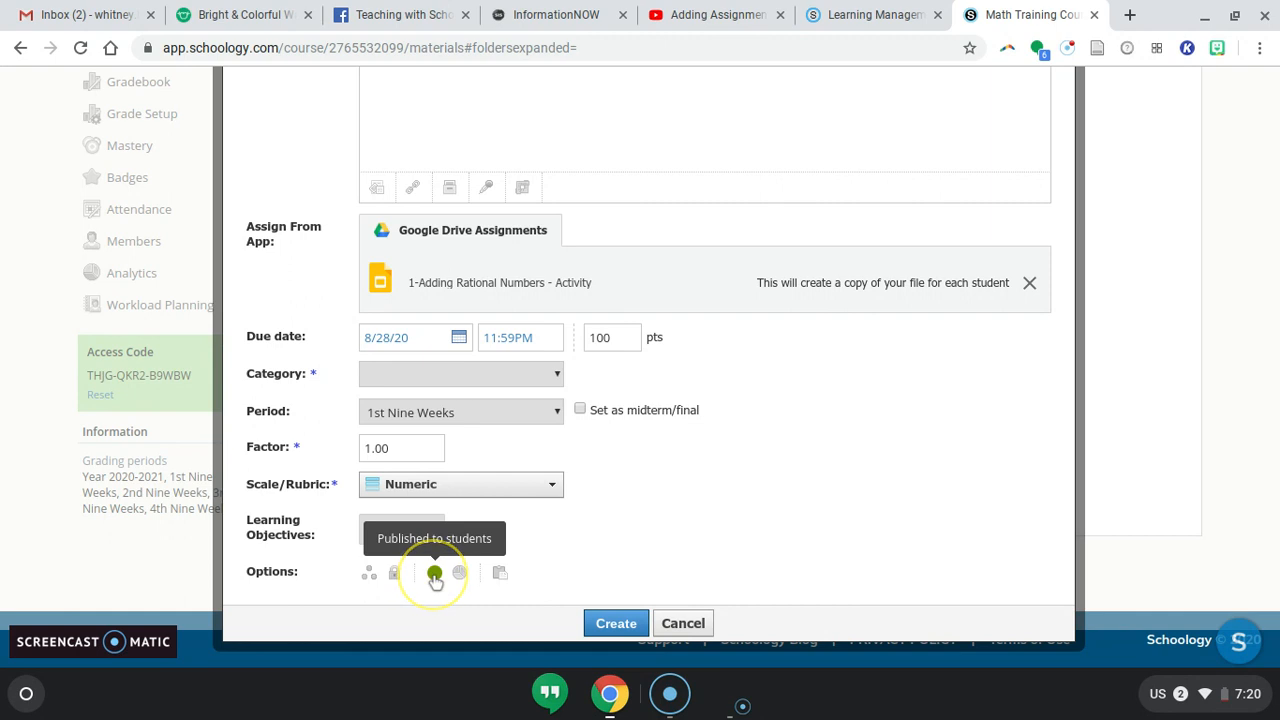
Try toggling the published and grade statistics options off and back.
left_click(435, 574)
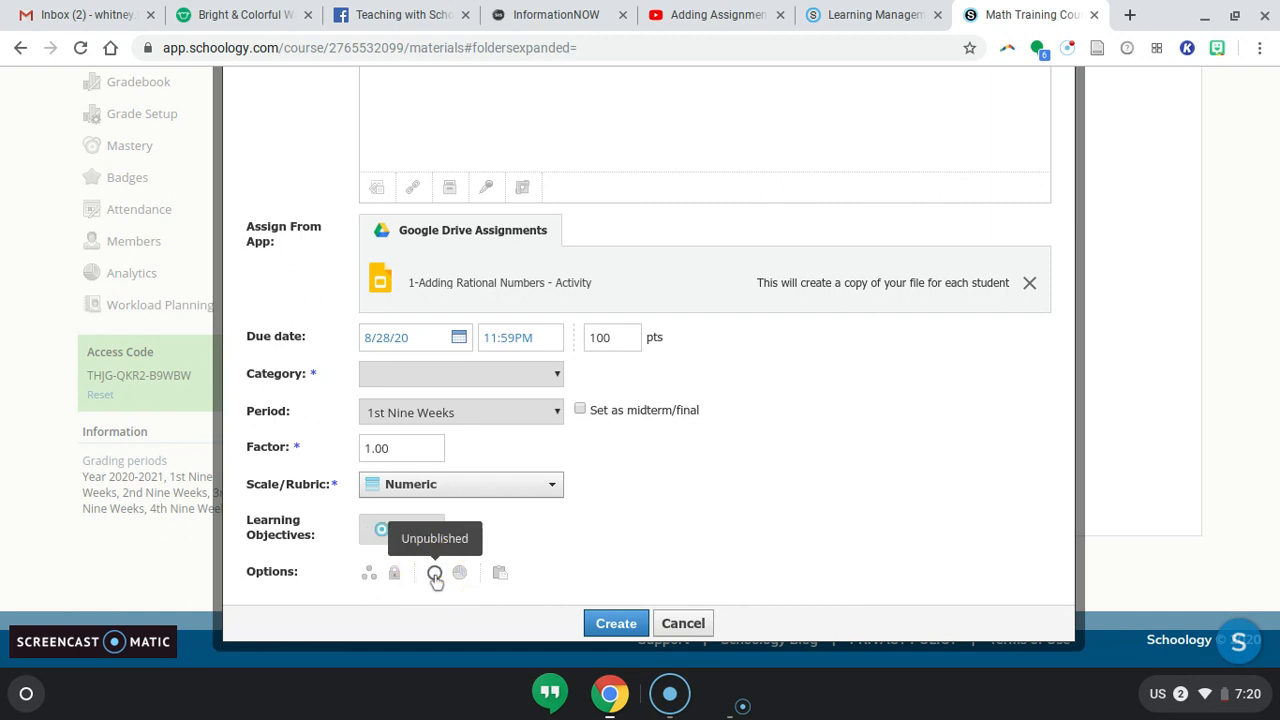
left_click(435, 574)
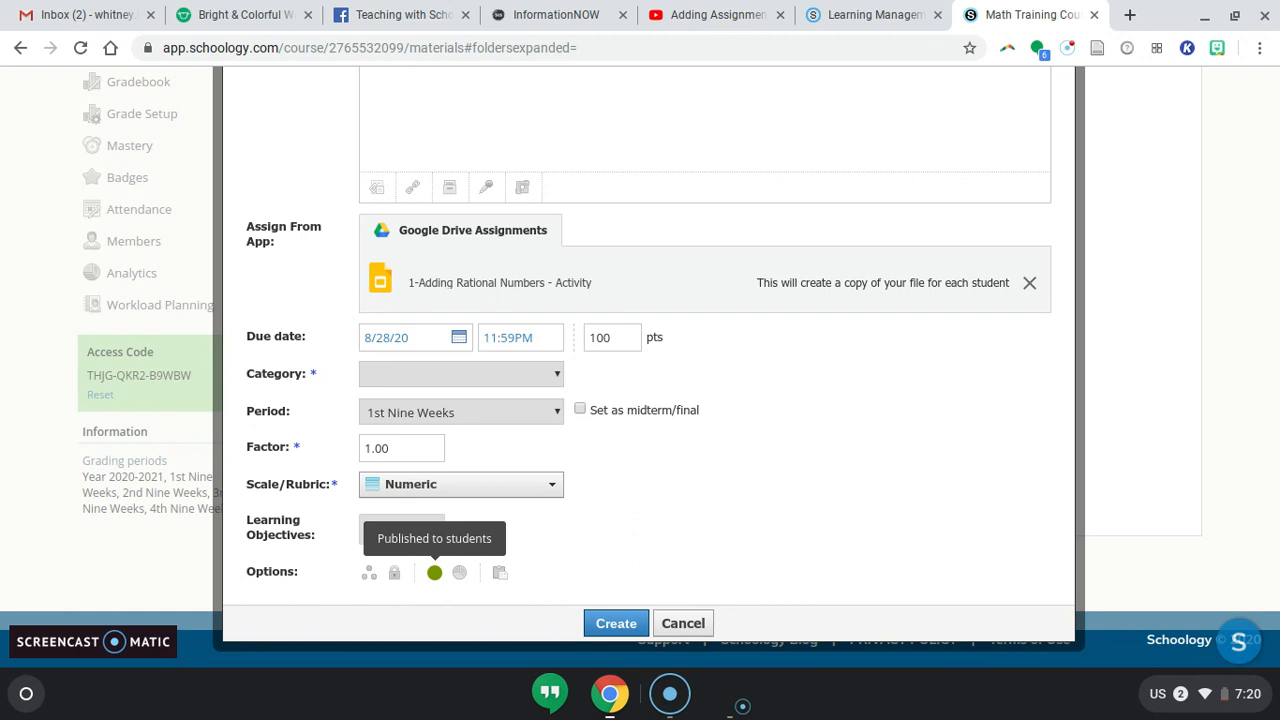
left_click(458, 574)
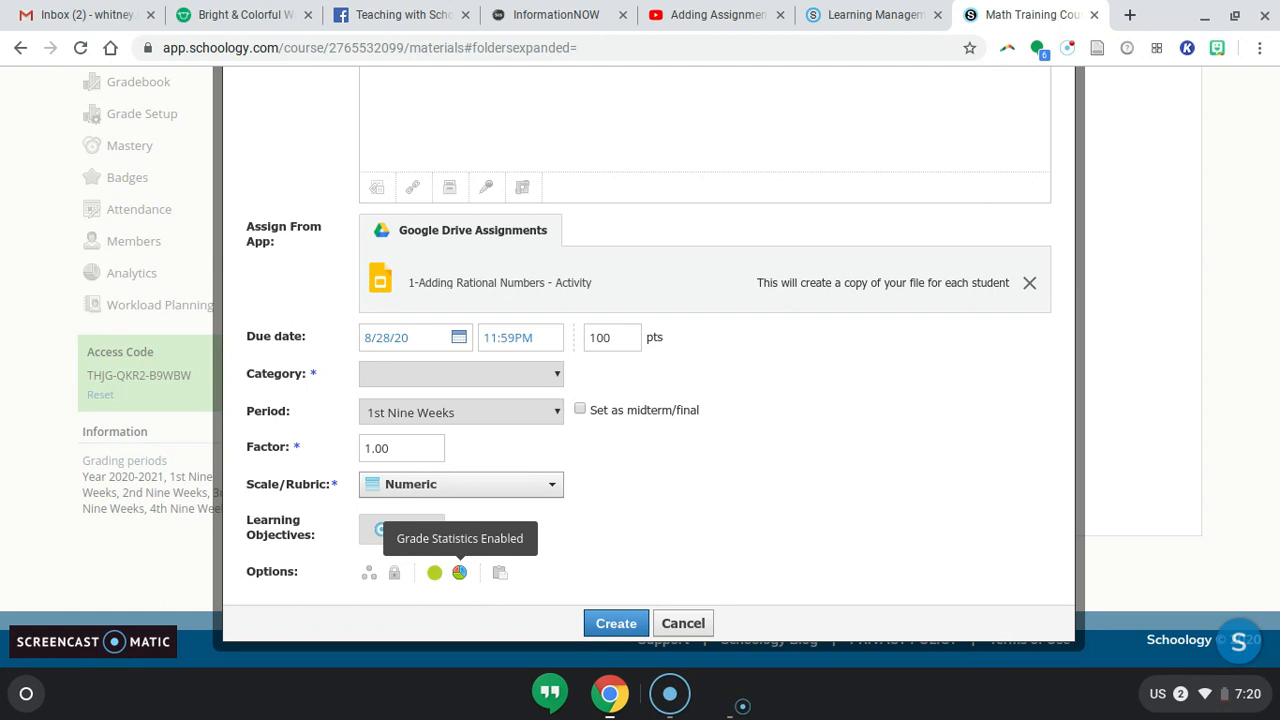
left_click(460, 574)
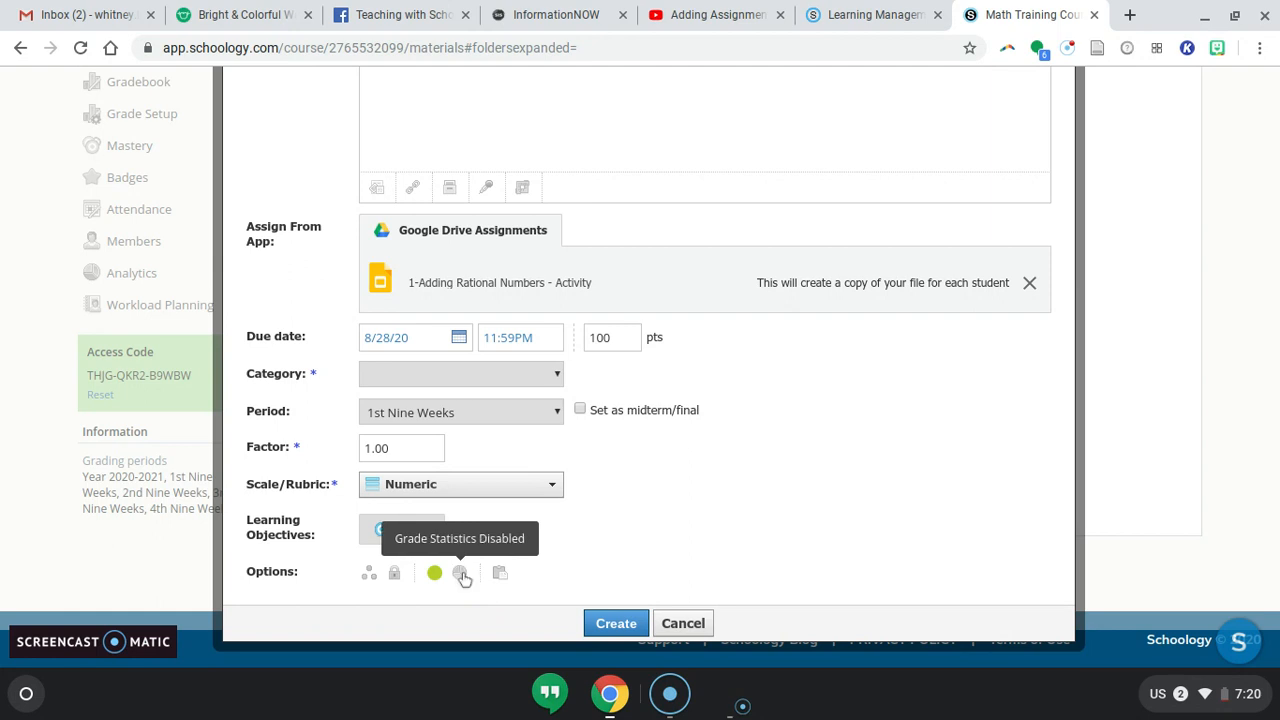
Open the Copy to Courses list and look through the available courses.
left_click(500, 574)
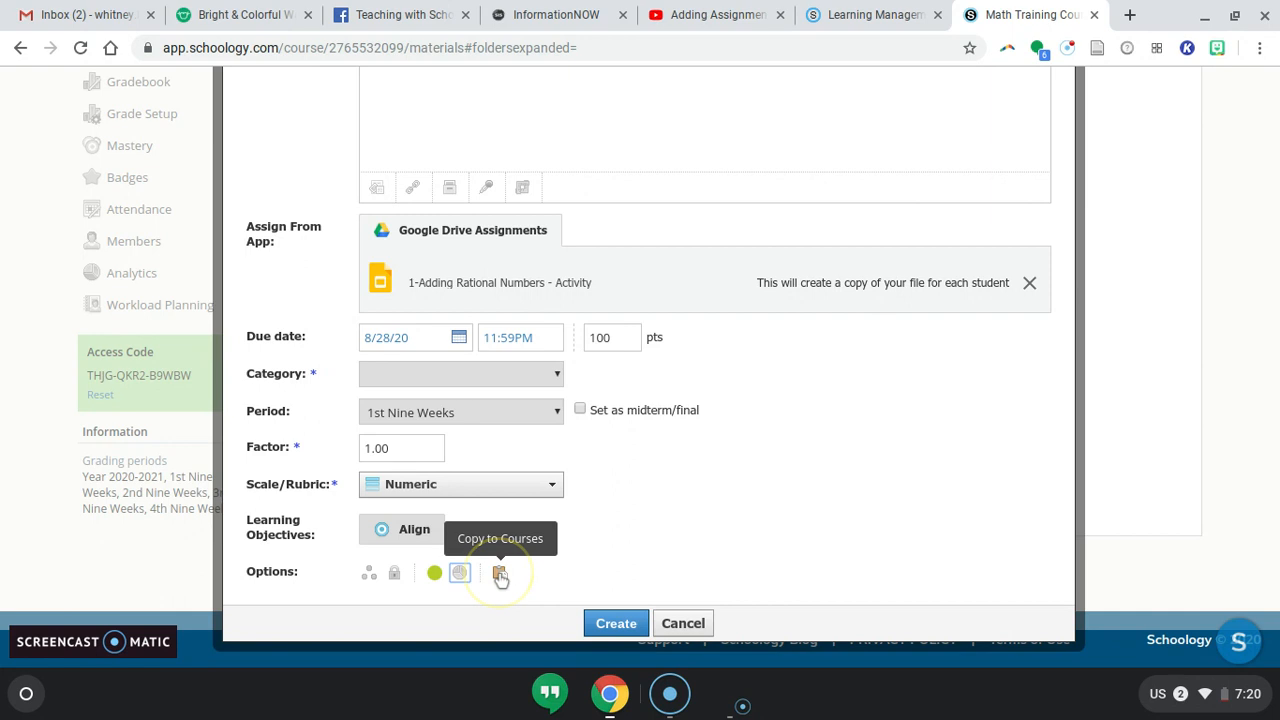
scroll(501, 578, "down", 3)
scroll(501, 578, "up", 3)
left_click(1020, 480)
scroll(1020, 484, "down", 1)
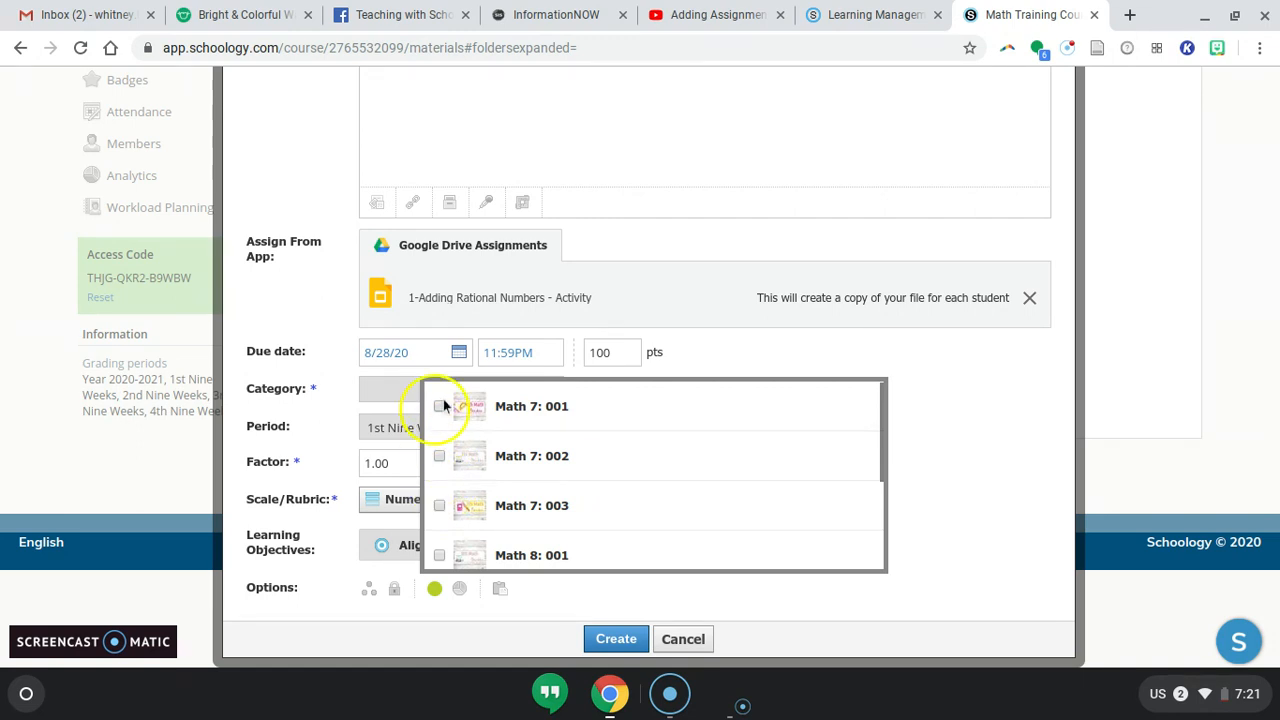
scroll(443, 399, "up", 1)
scroll(615, 564, "down", 1)
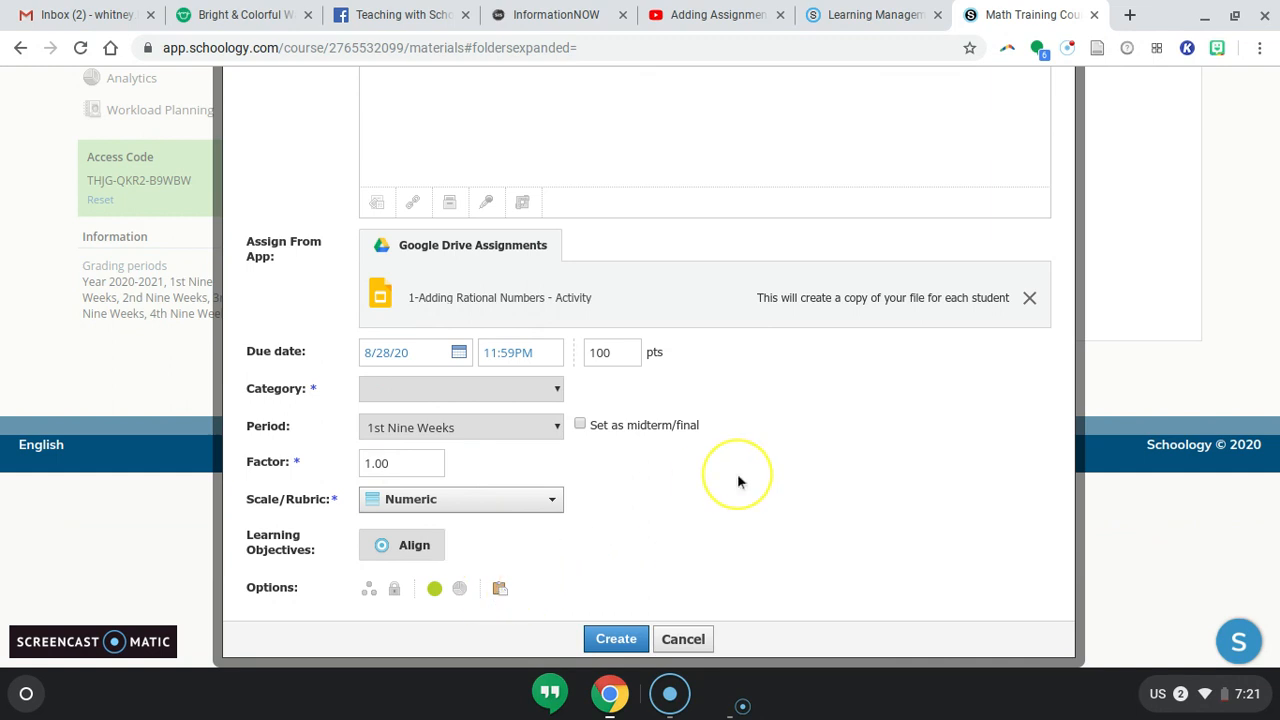
scroll(737, 473, "up", 2)
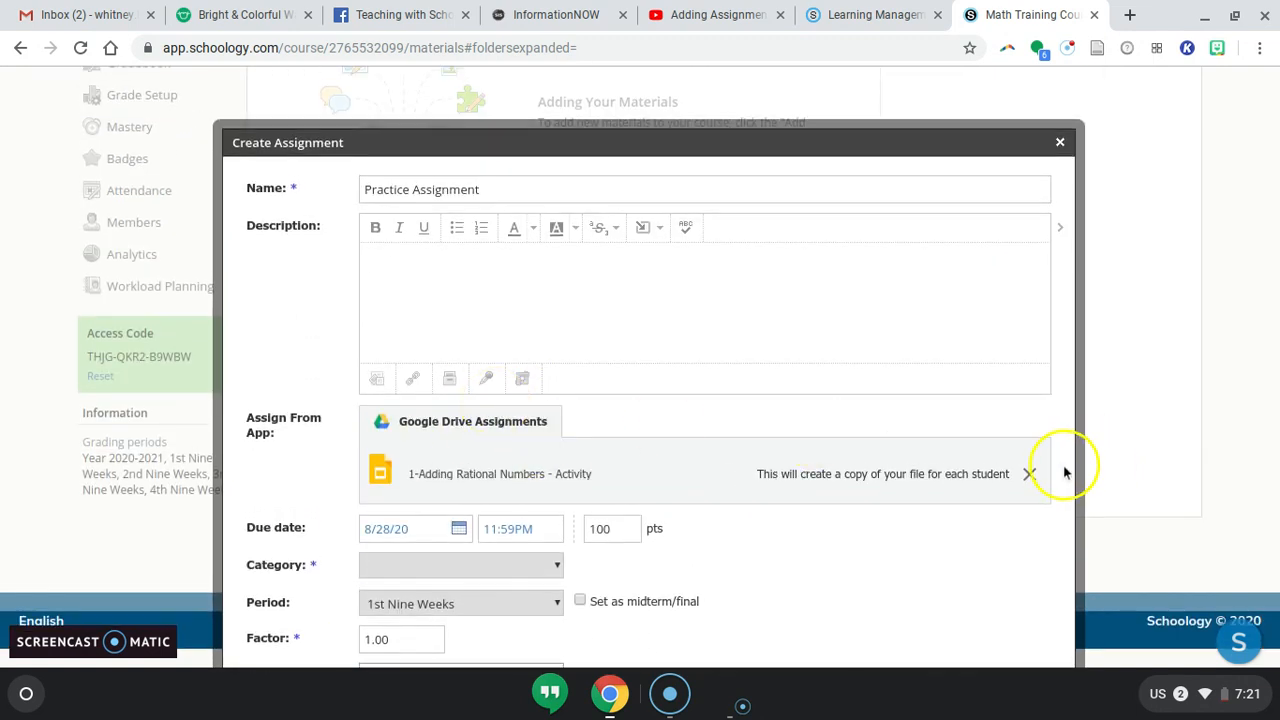
Remove the attached Google Drive activity and enter the description "Please submit by Friday.".
left_click(1030, 474)
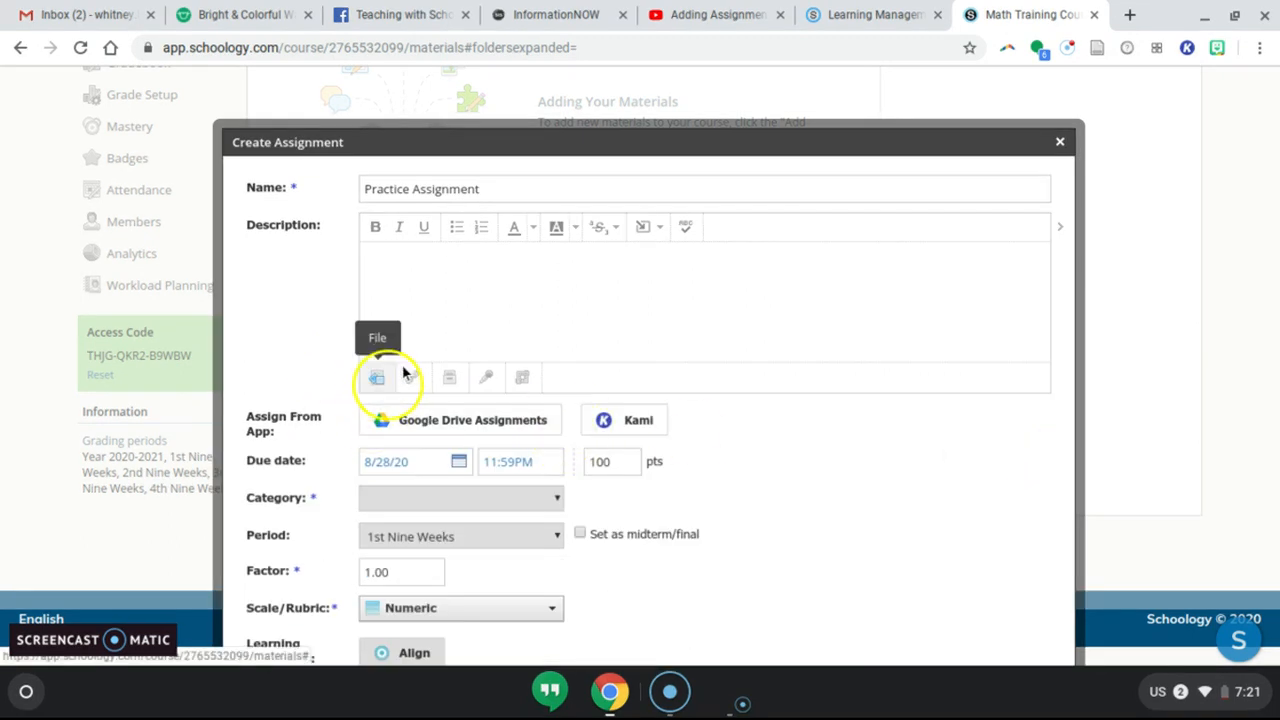
left_click(437, 255)
type("Please ")
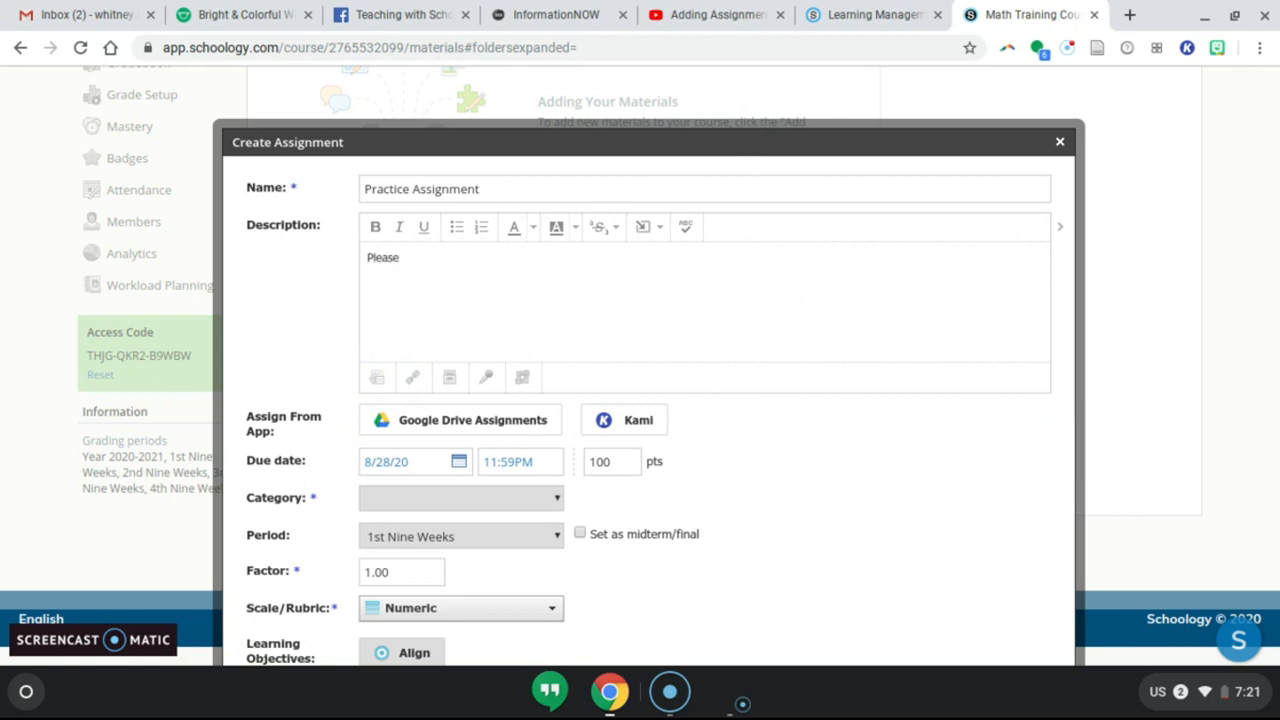
type("su")
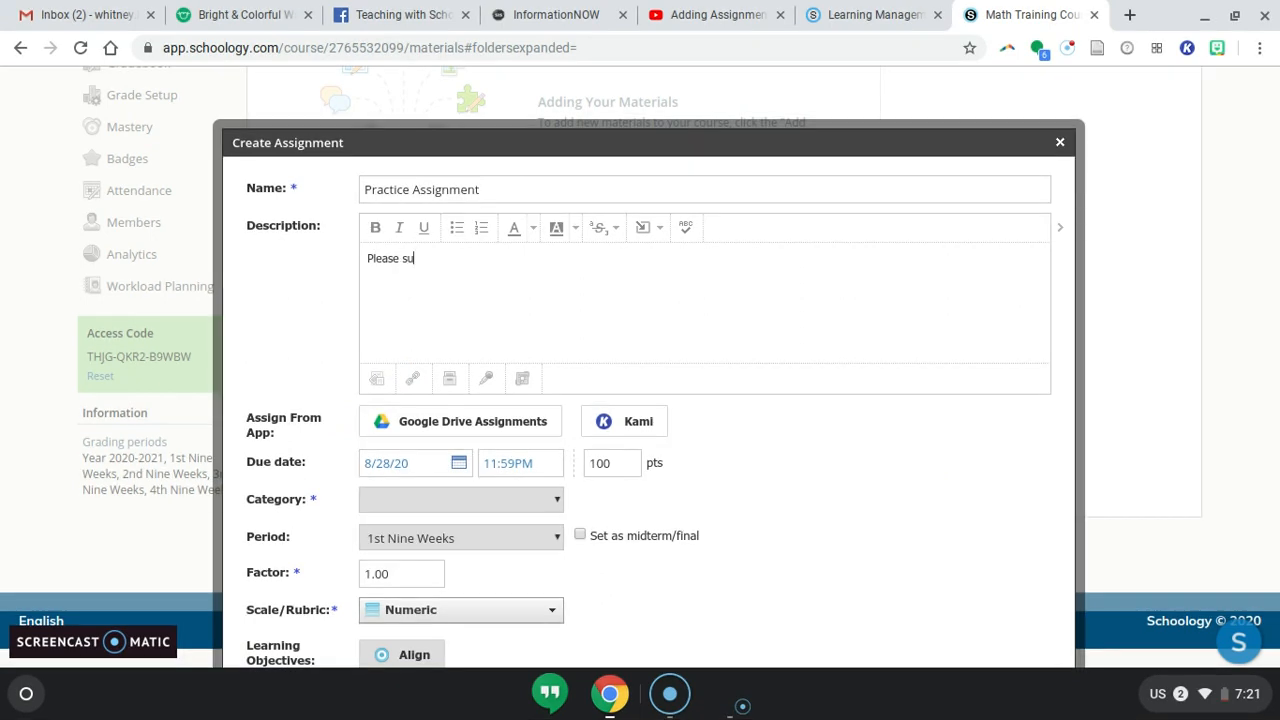
type("bmit by Friday.")
Attach the EDS 708 Research Journal Article Synopsis Word document from Downloads to the assignment.
left_click(376, 379)
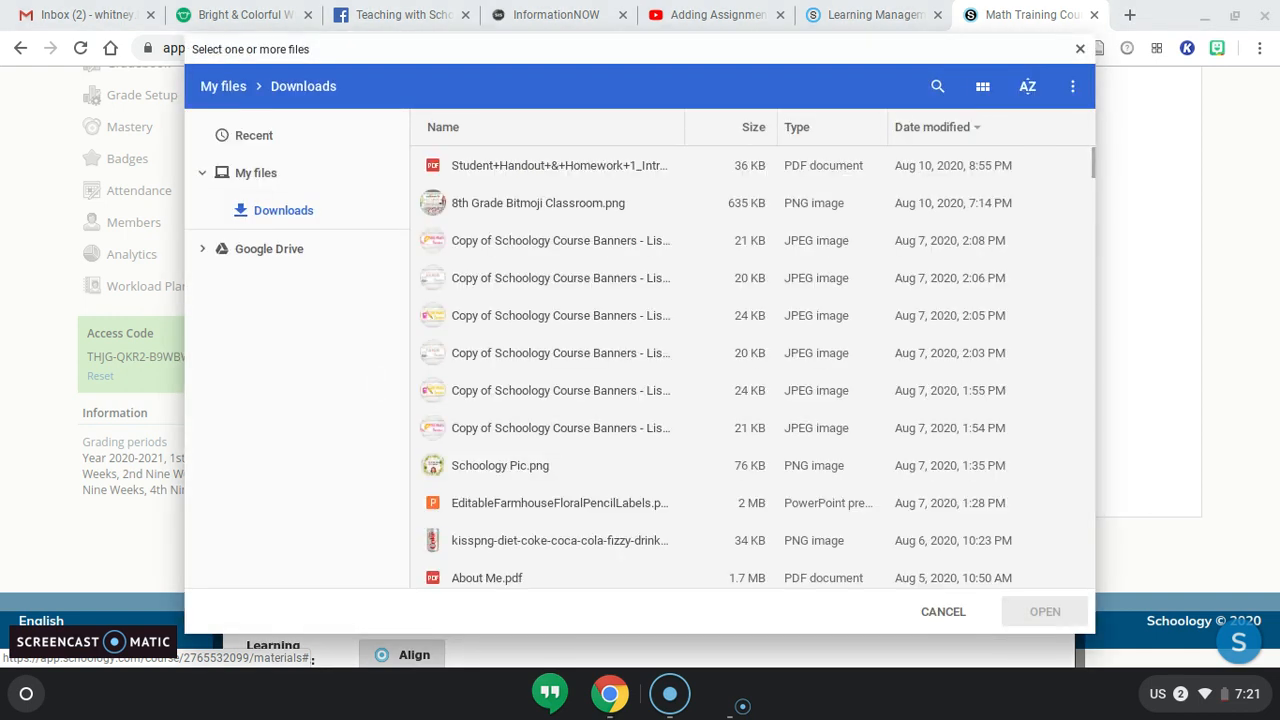
scroll(588, 430, "down", 5)
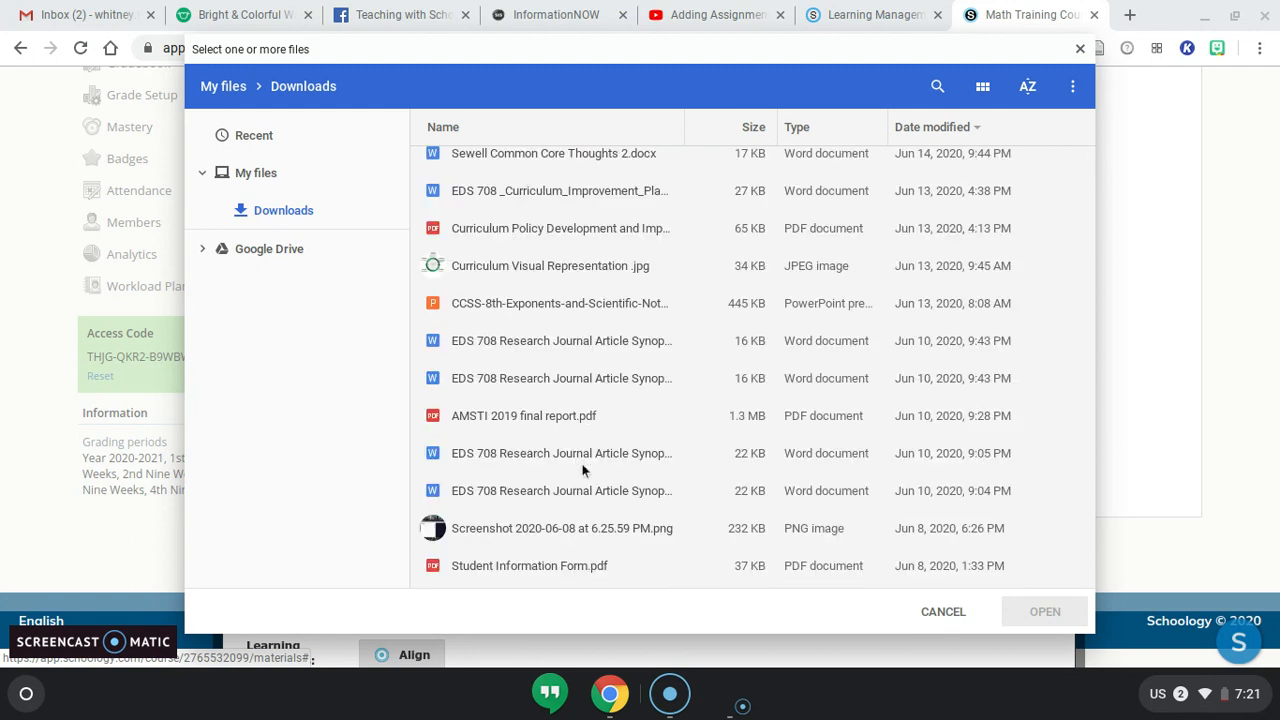
left_click(517, 341)
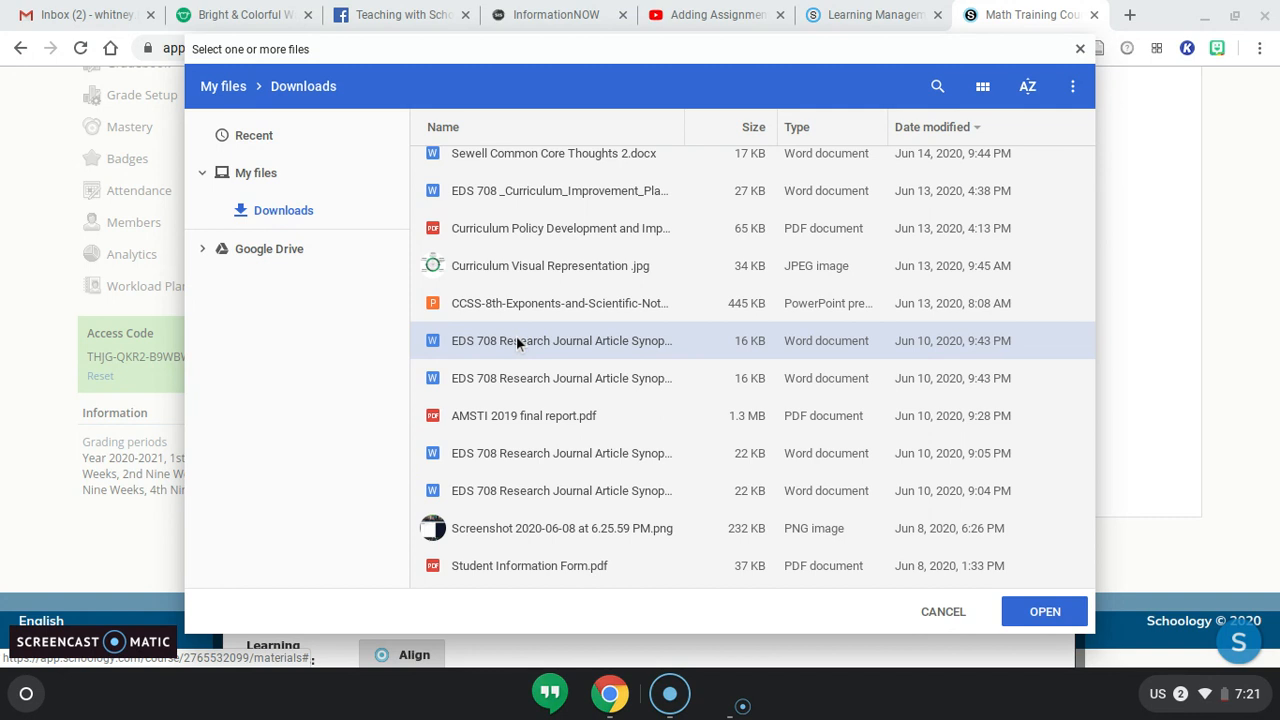
left_click(1035, 625)
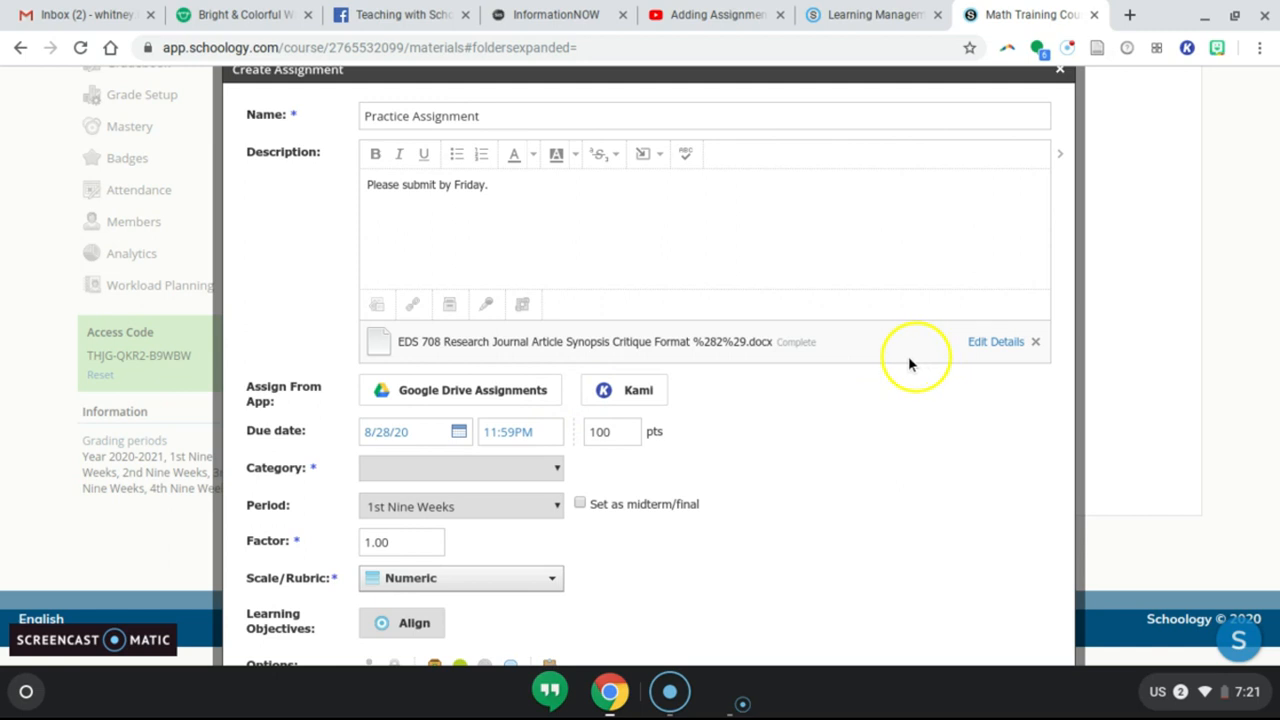
Open the link/embed attachment dialog, close it, and remove the attached Word document.
left_click(412, 305)
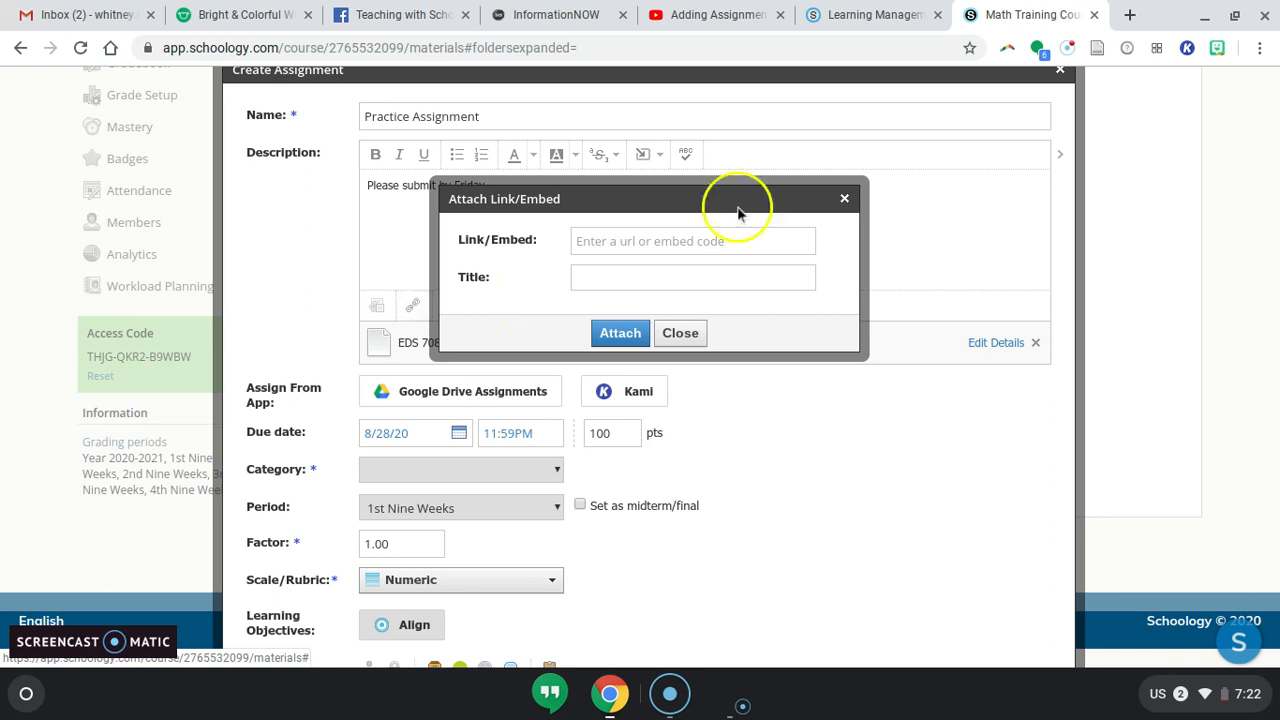
left_click(680, 333)
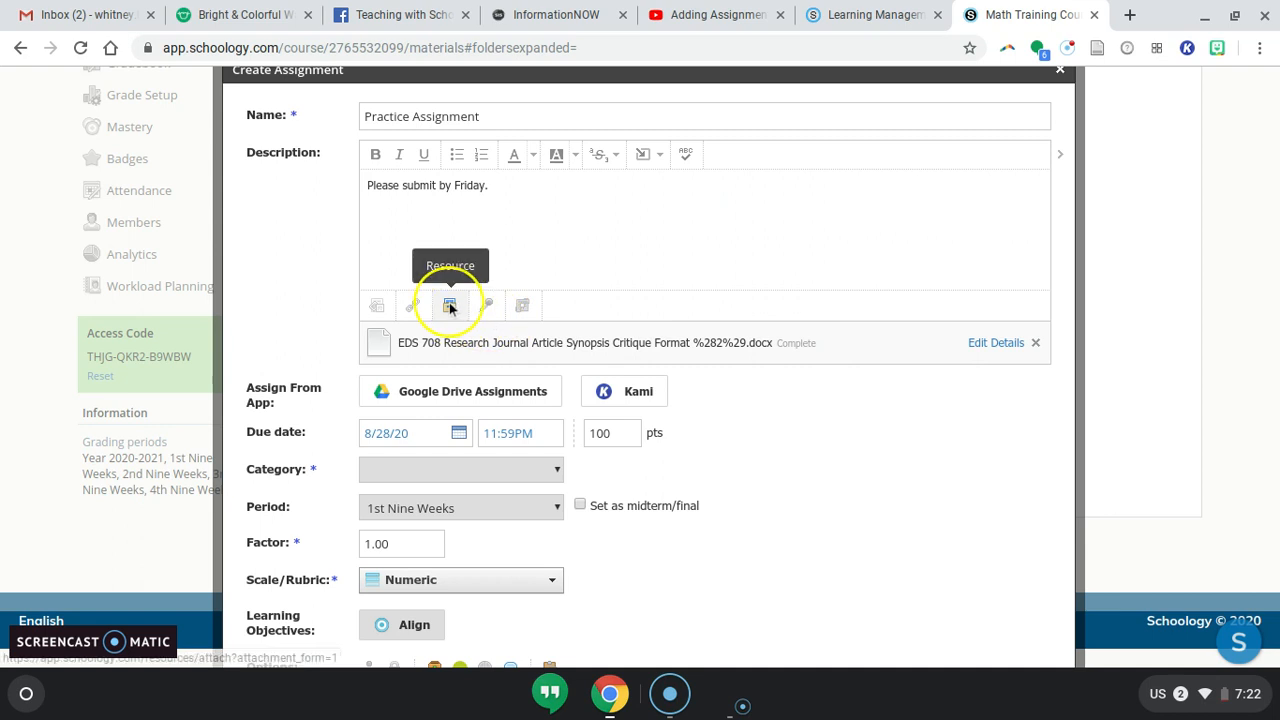
left_click(1035, 342)
Attach the Syllabus and Materials item from the 8th Grade: Math resources folder to the assignment.
left_click(609, 284)
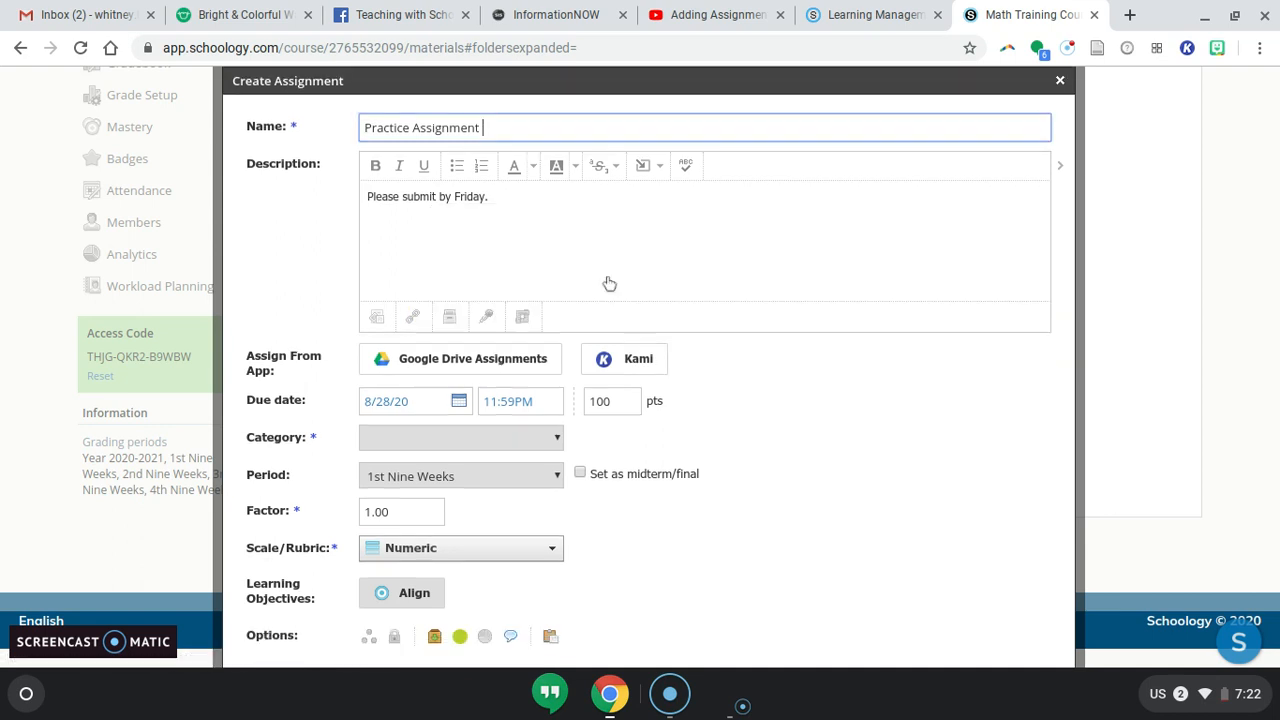
left_click(448, 318)
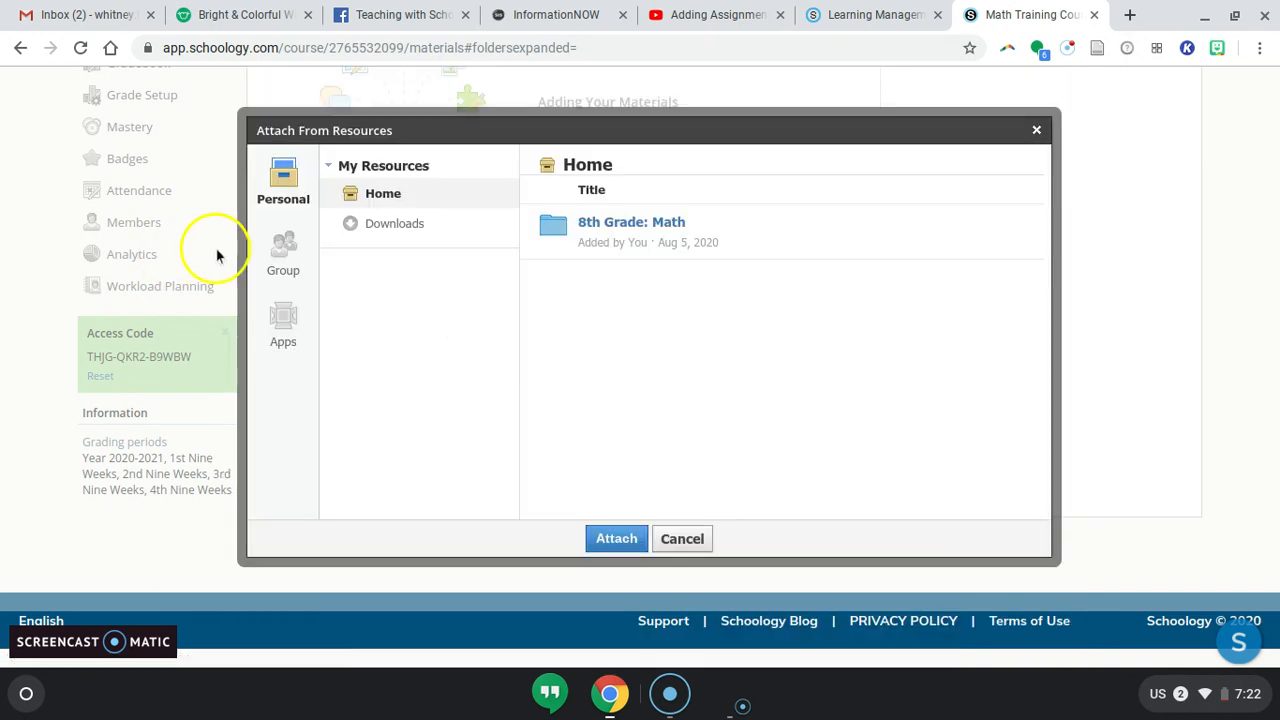
left_click(653, 224)
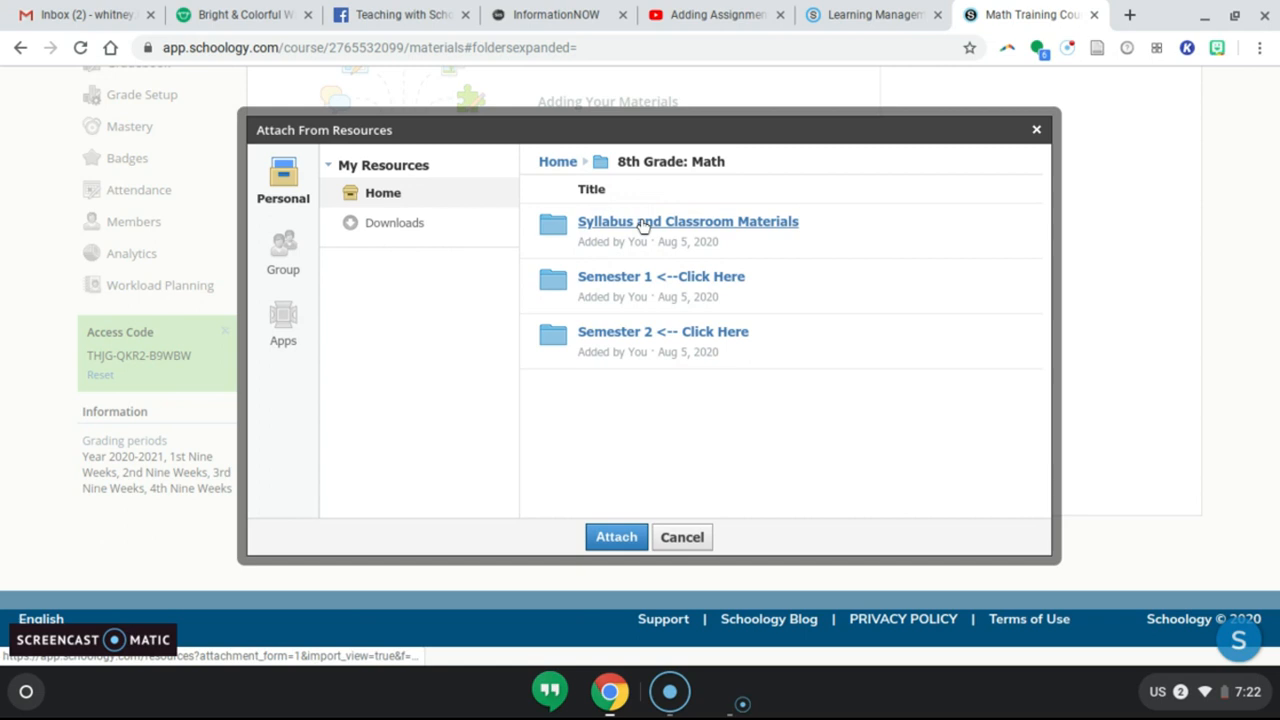
left_click(643, 224)
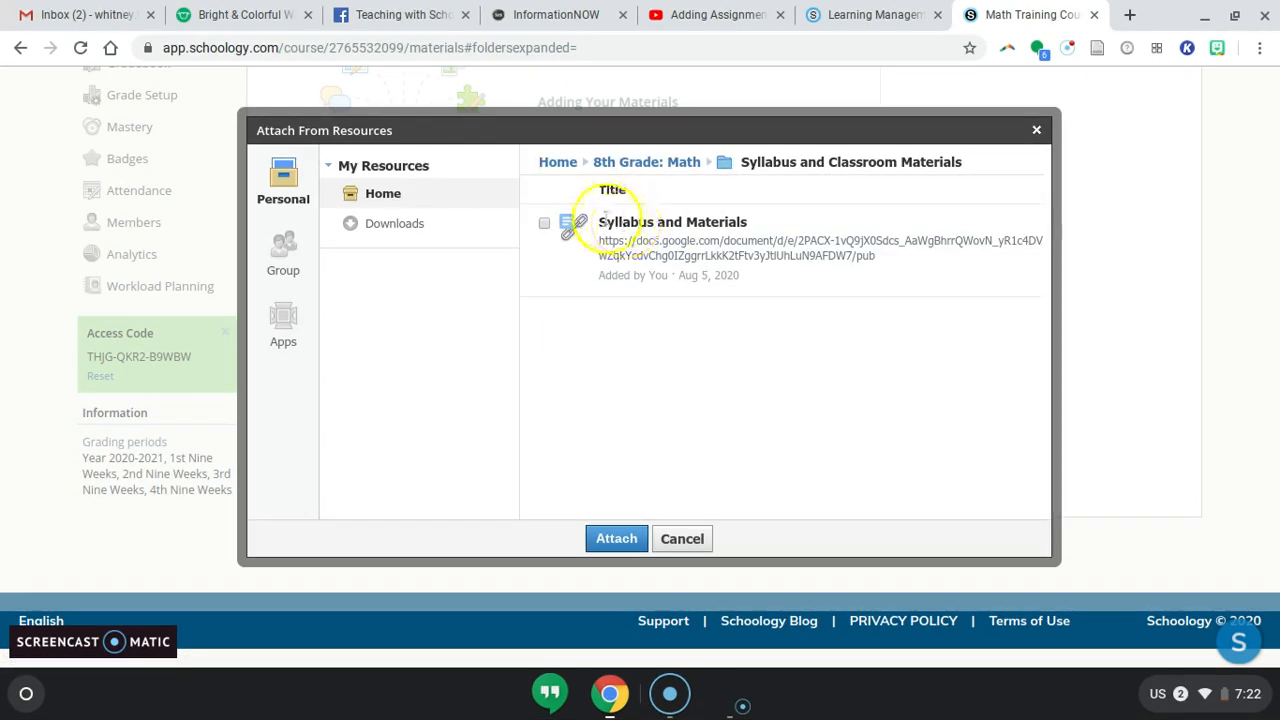
left_click(544, 223)
left_click(616, 538)
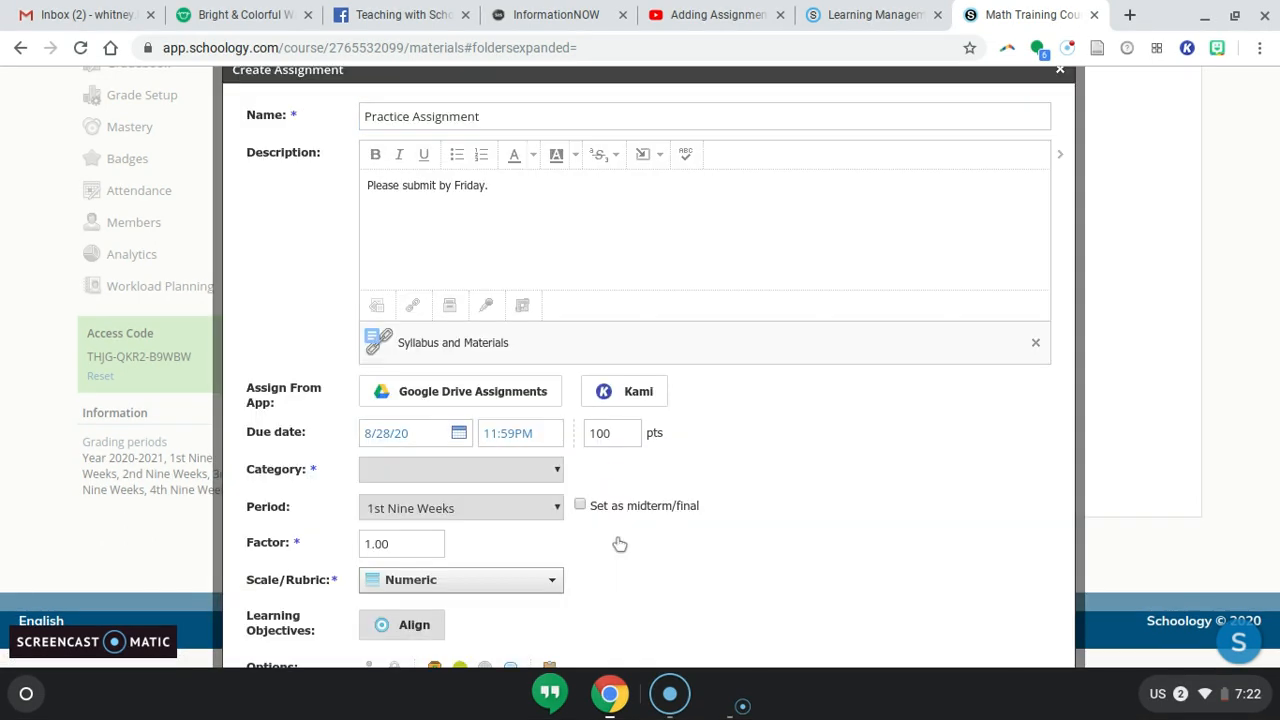
left_click(472, 385)
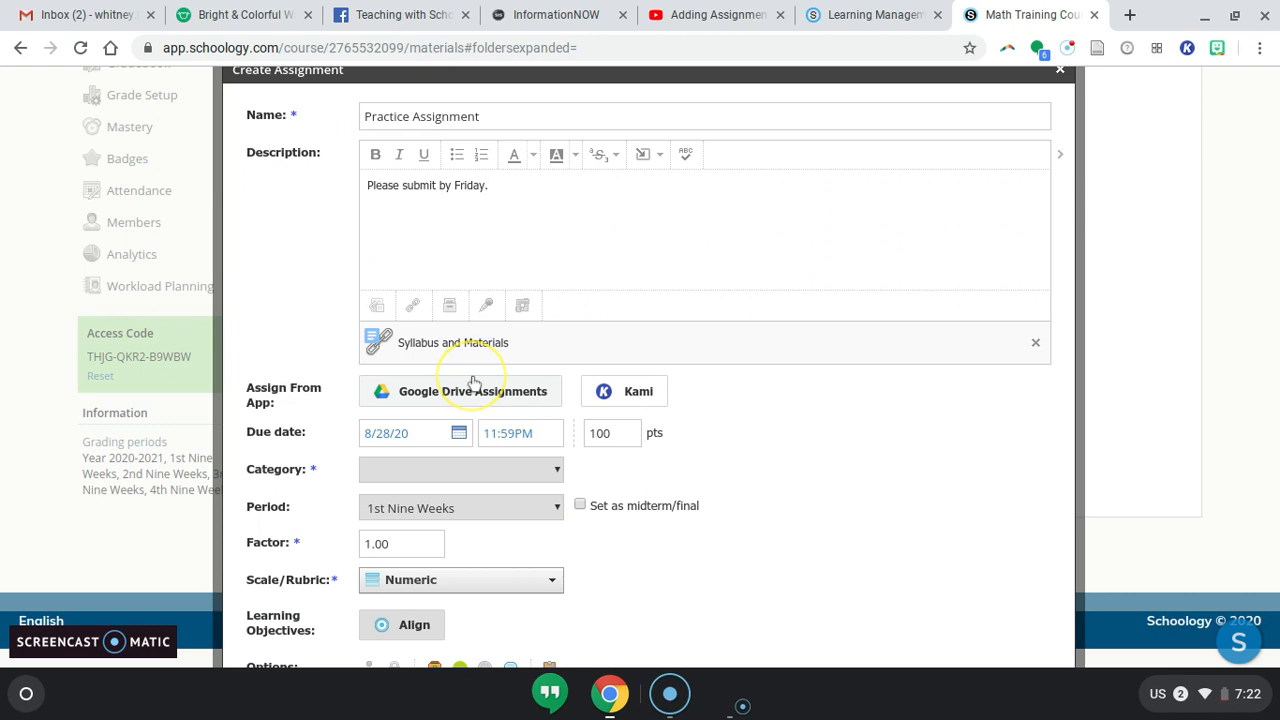
left_click(489, 307)
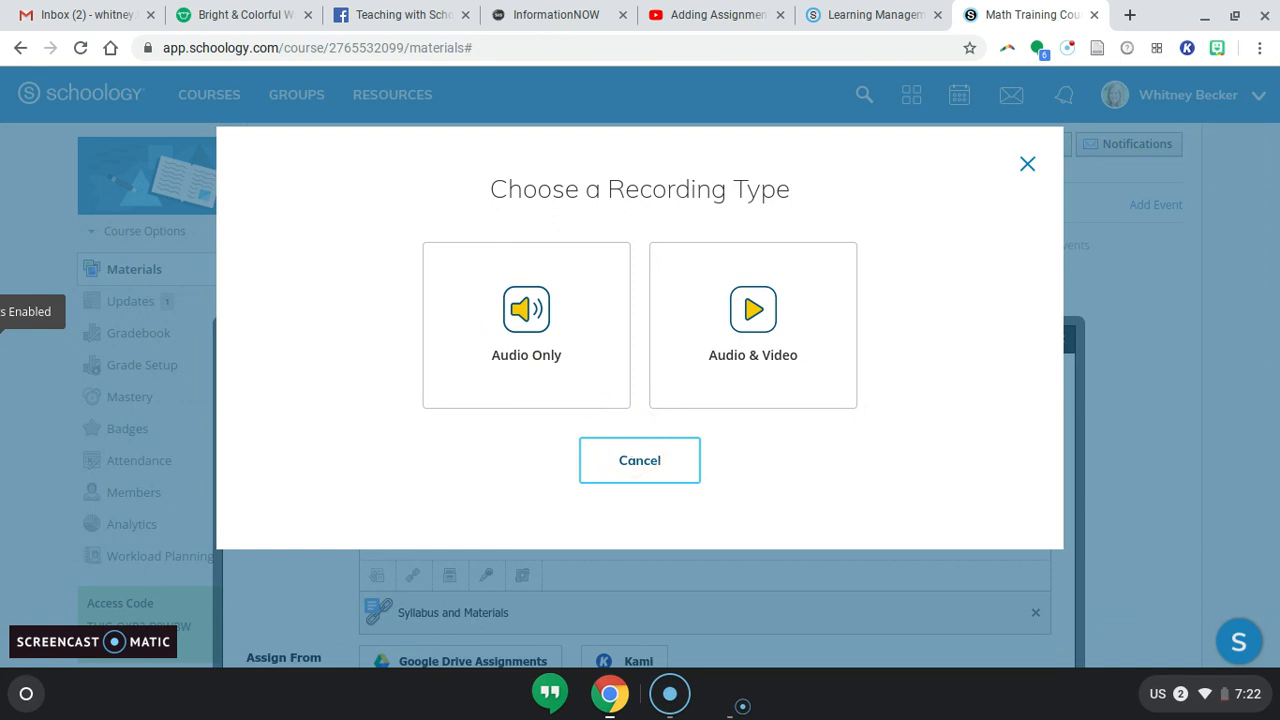
left_click(640, 461)
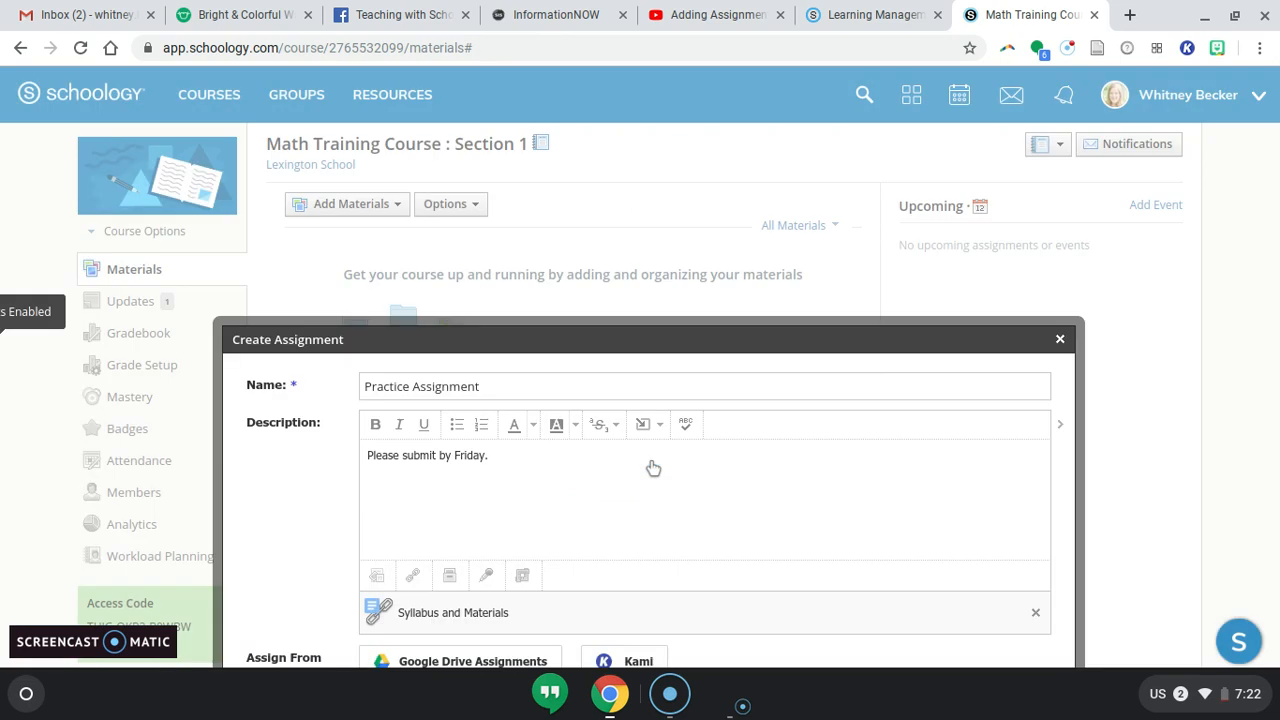
Try to create the assignment.
scroll(653, 468, "down", 4)
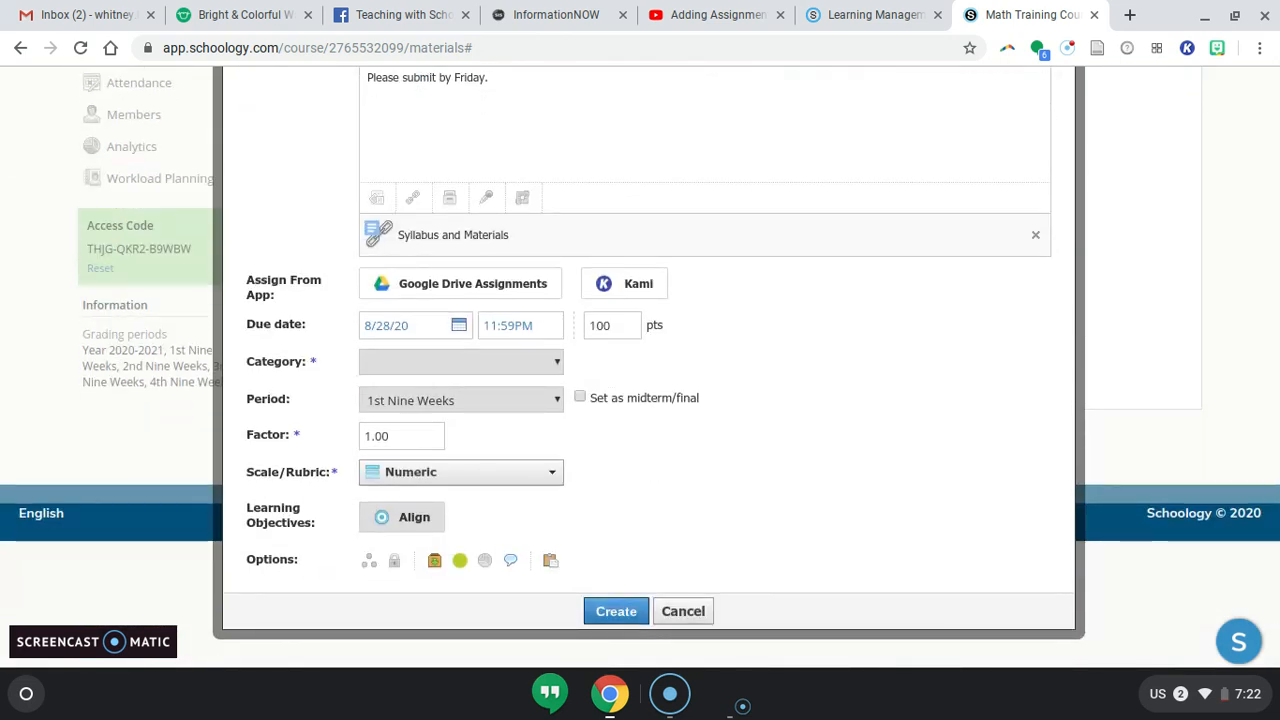
scroll(640, 400, "down", 1)
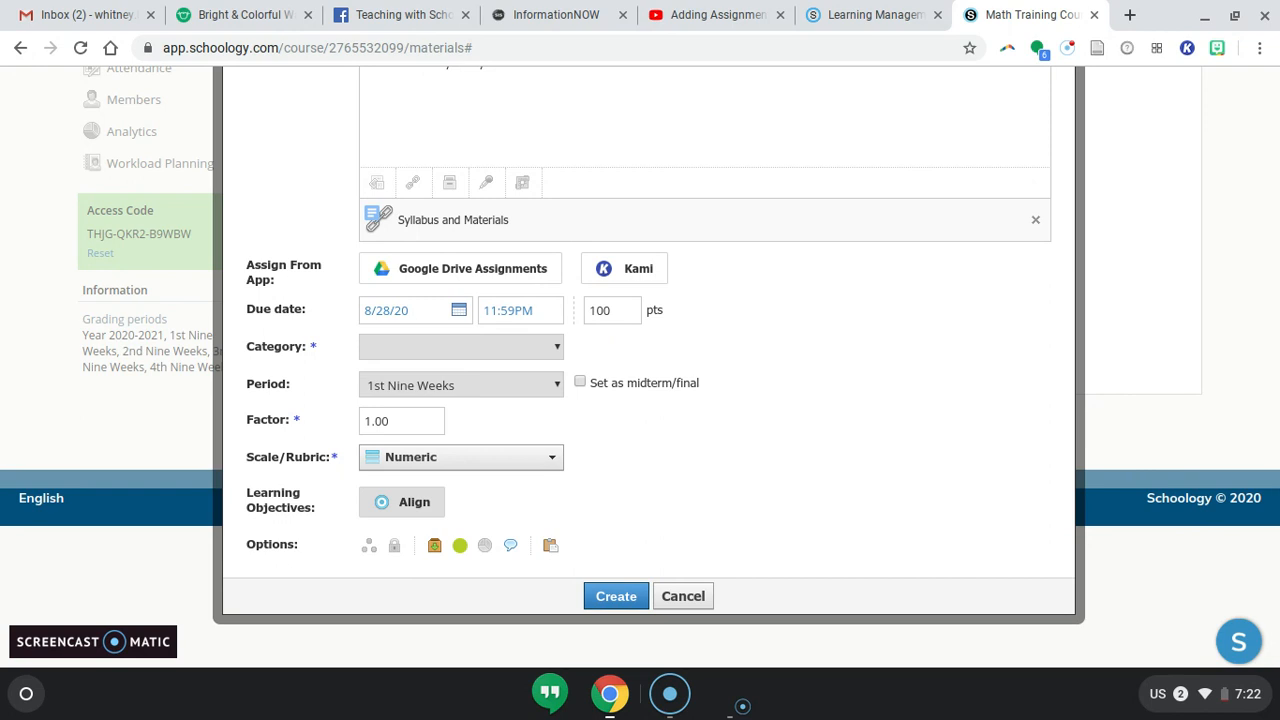
scroll(640, 400, "up", 3)
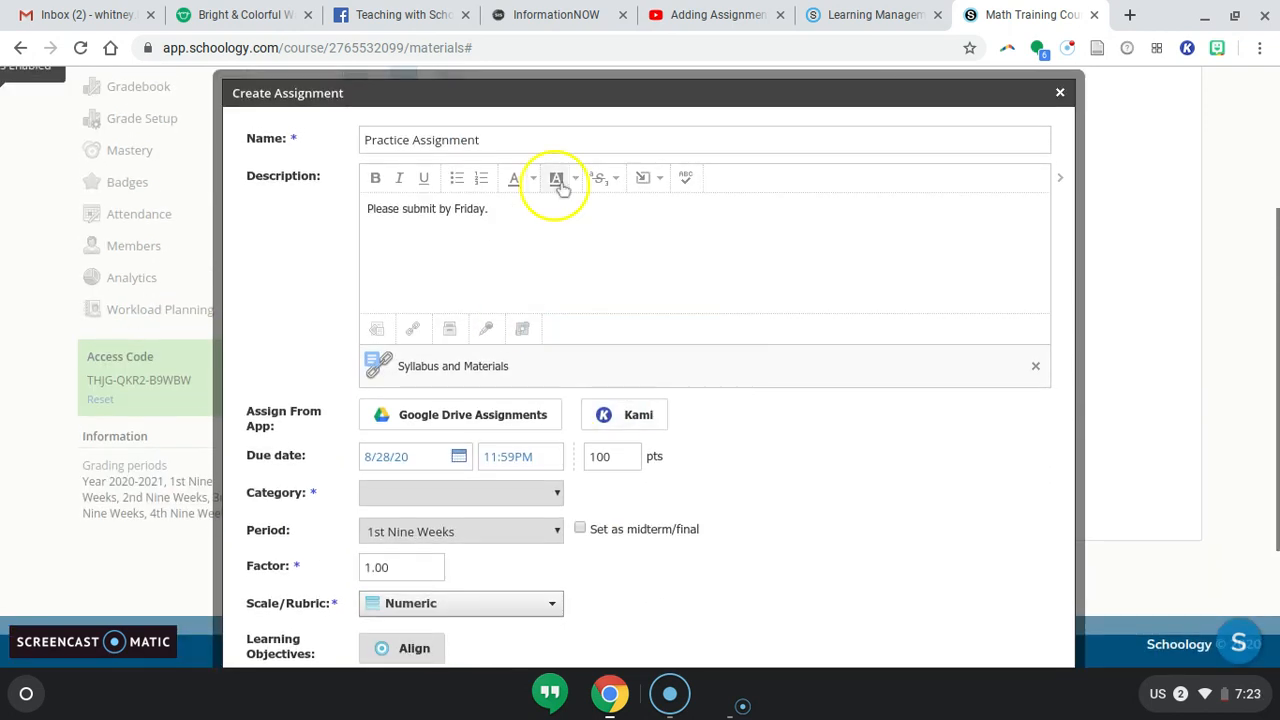
scroll(543, 237, "down", 4)
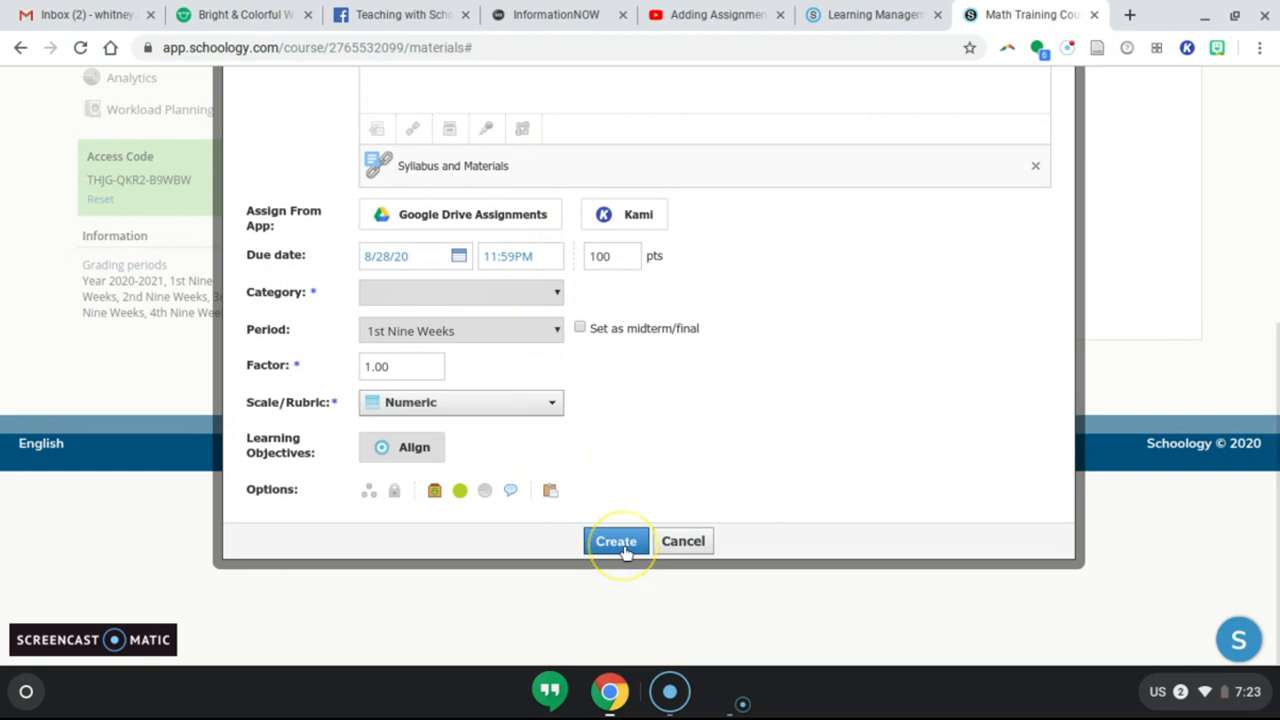
left_click(618, 547)
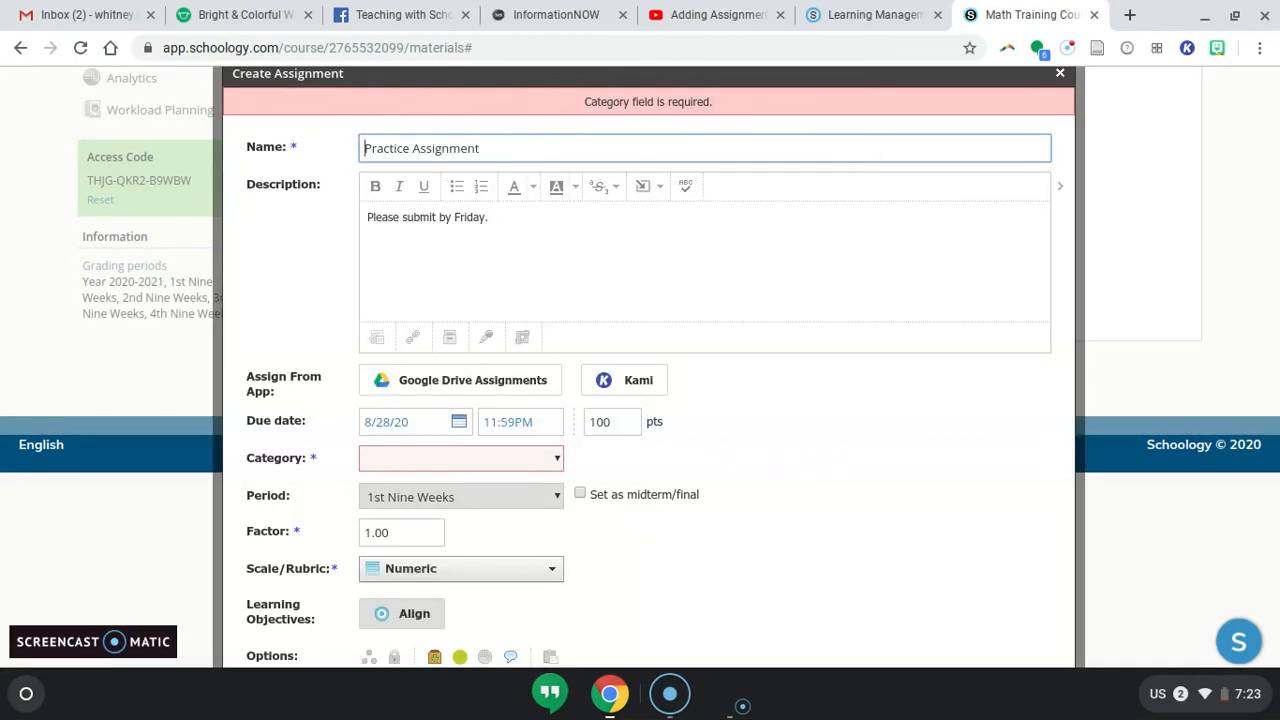
Set the category to (Ungraded) and create the assignment.
left_click(546, 462)
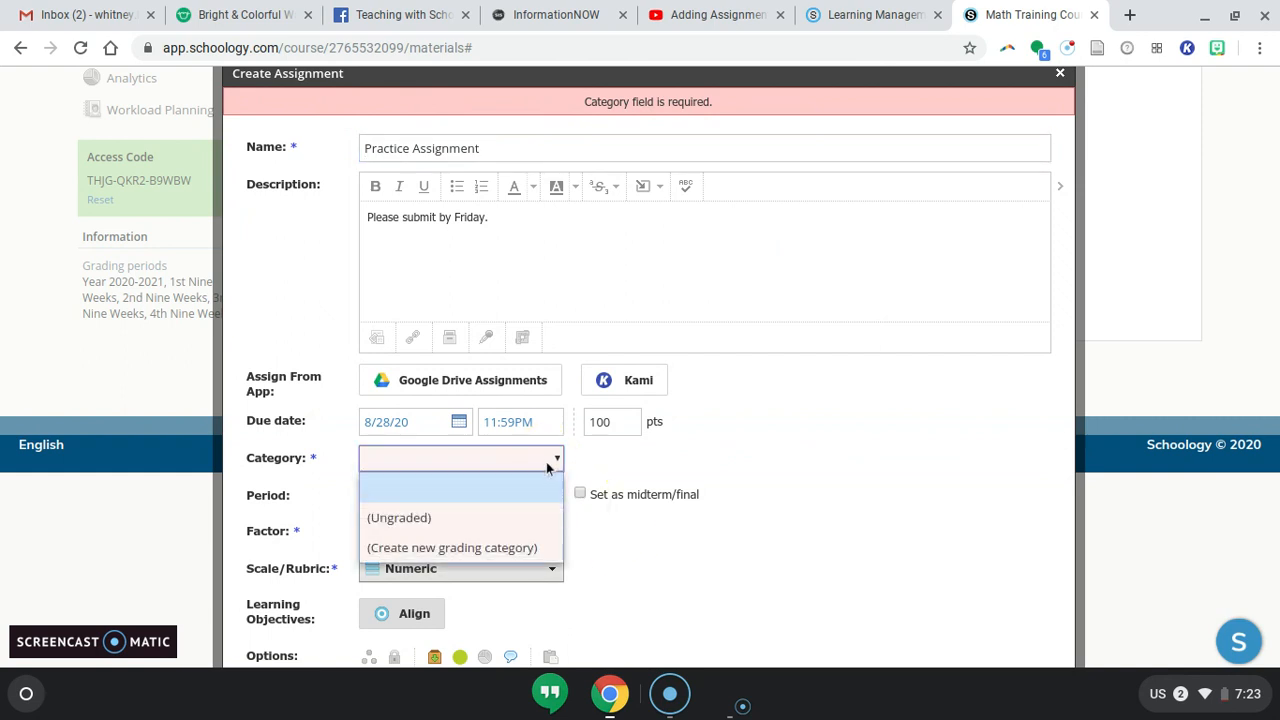
left_click(505, 511)
scroll(803, 592, "down", 1)
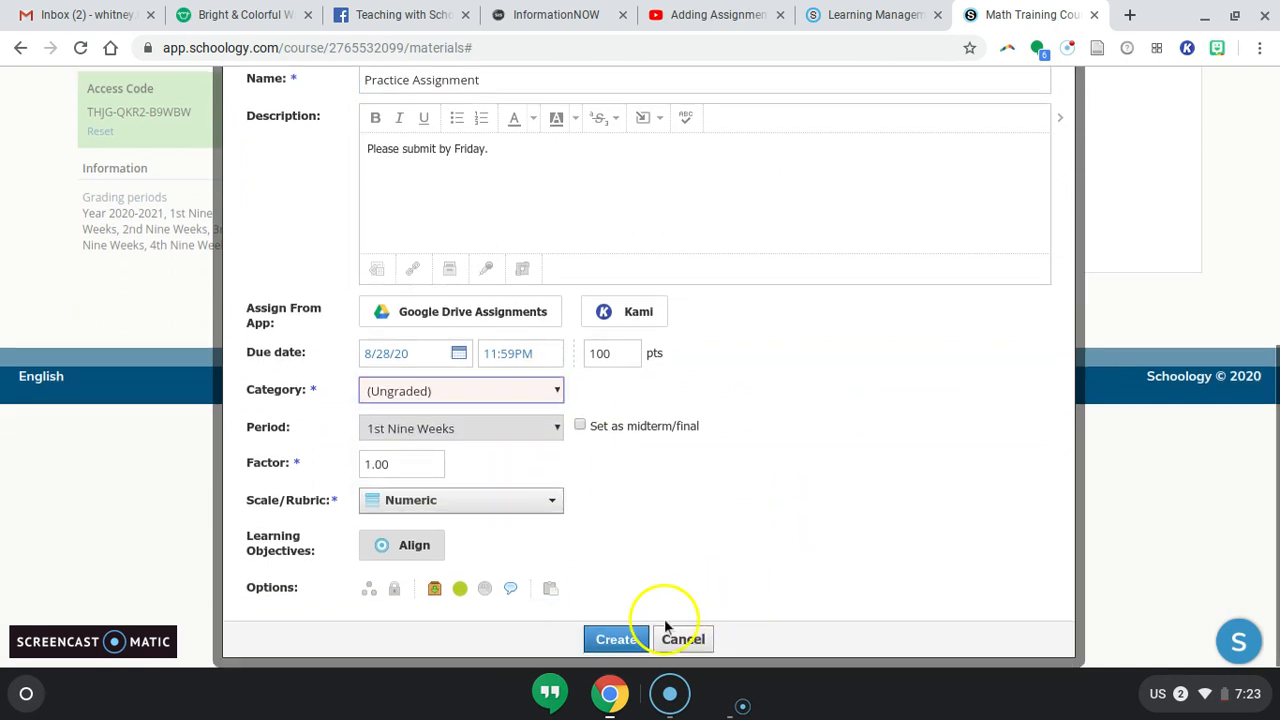
left_click(616, 639)
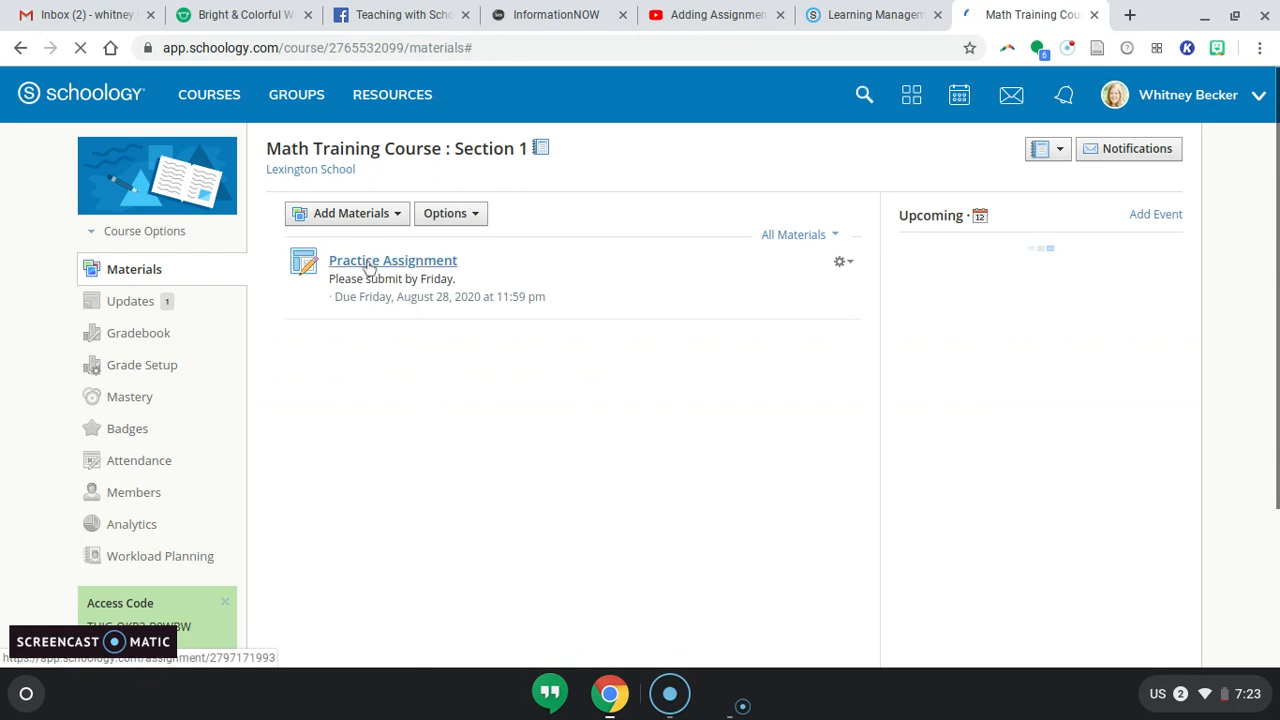
Open the assignment's Save to Resources dialog and close it without saving.
left_click(371, 264)
scroll(505, 268, "down", 2)
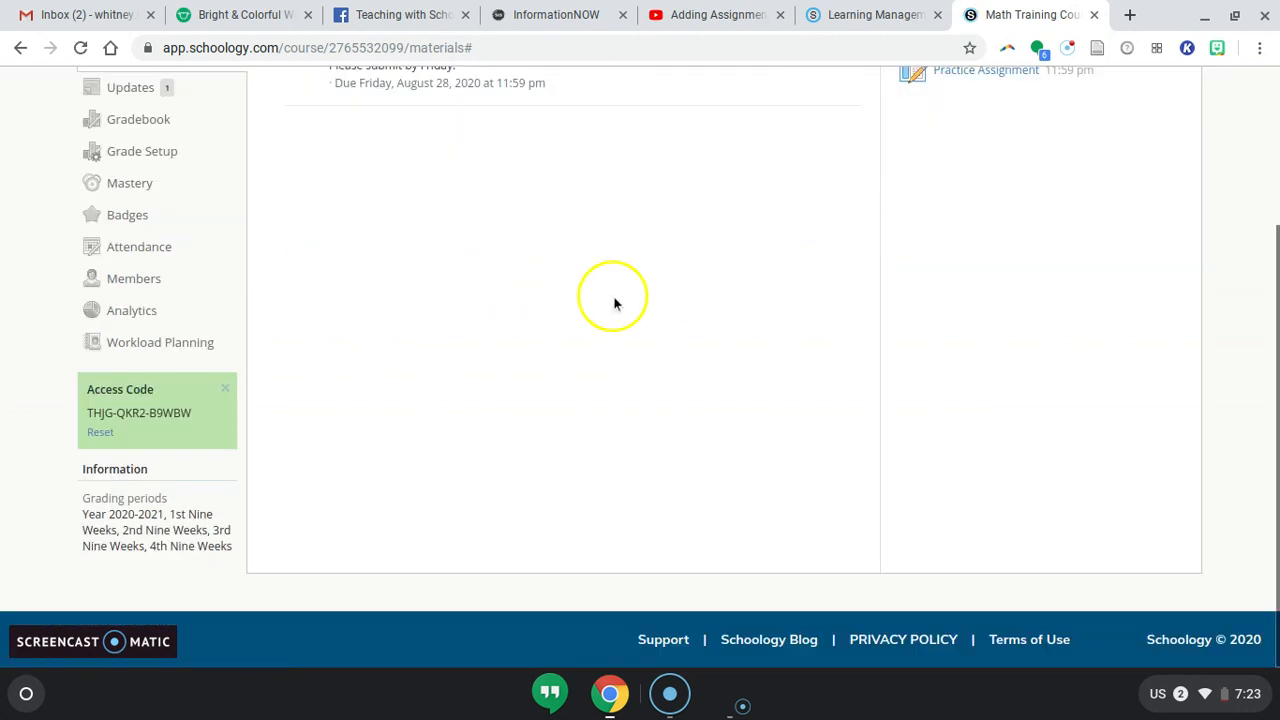
scroll(614, 300, "up", 2)
left_click(845, 230)
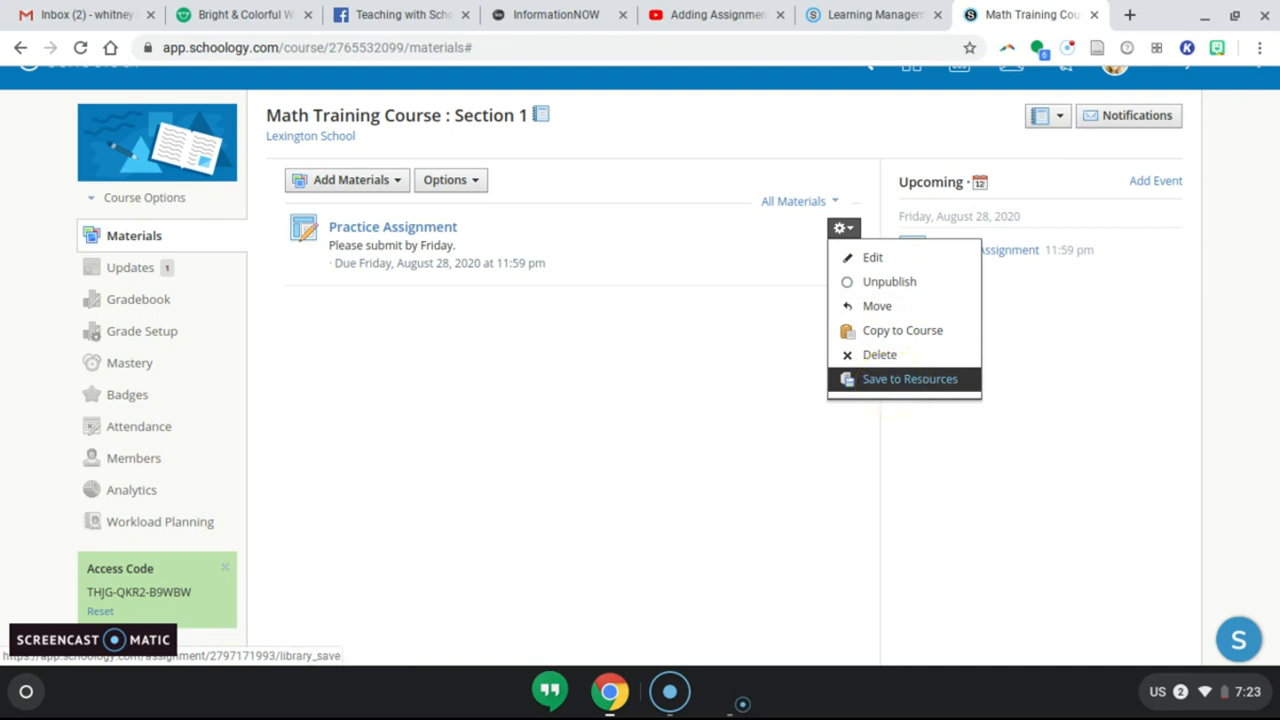
left_click(893, 385)
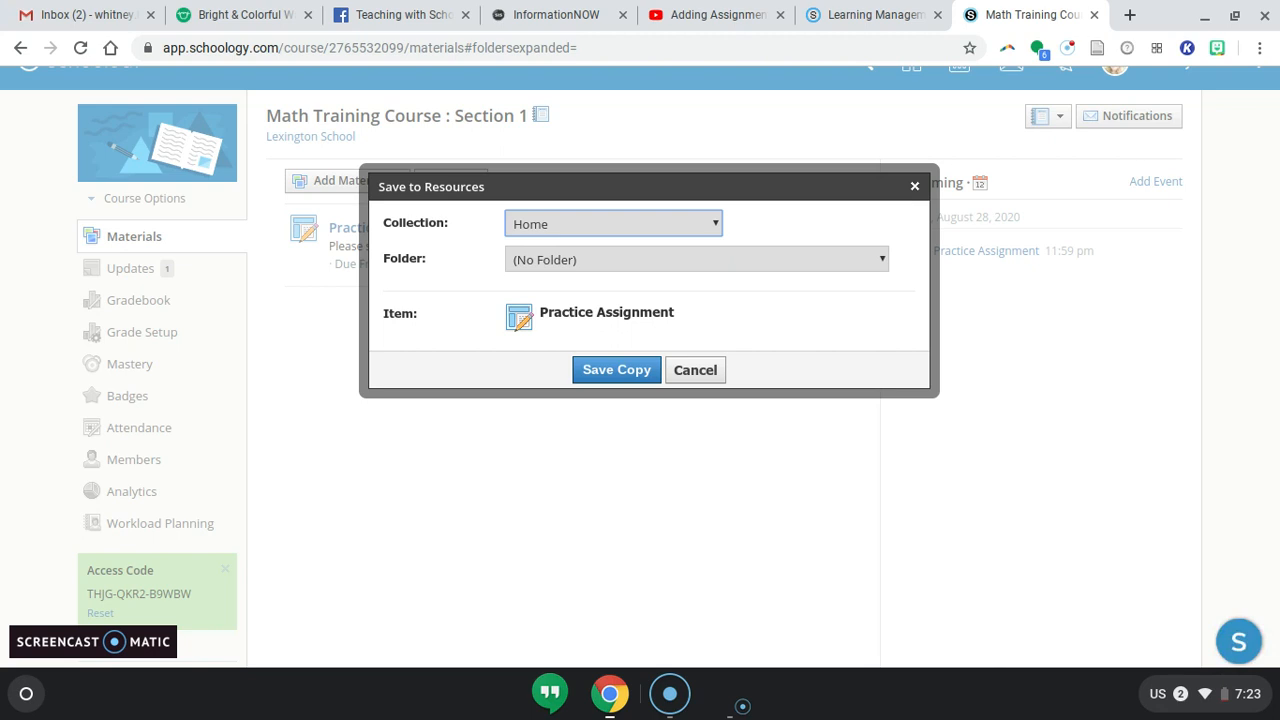
left_click(914, 187)
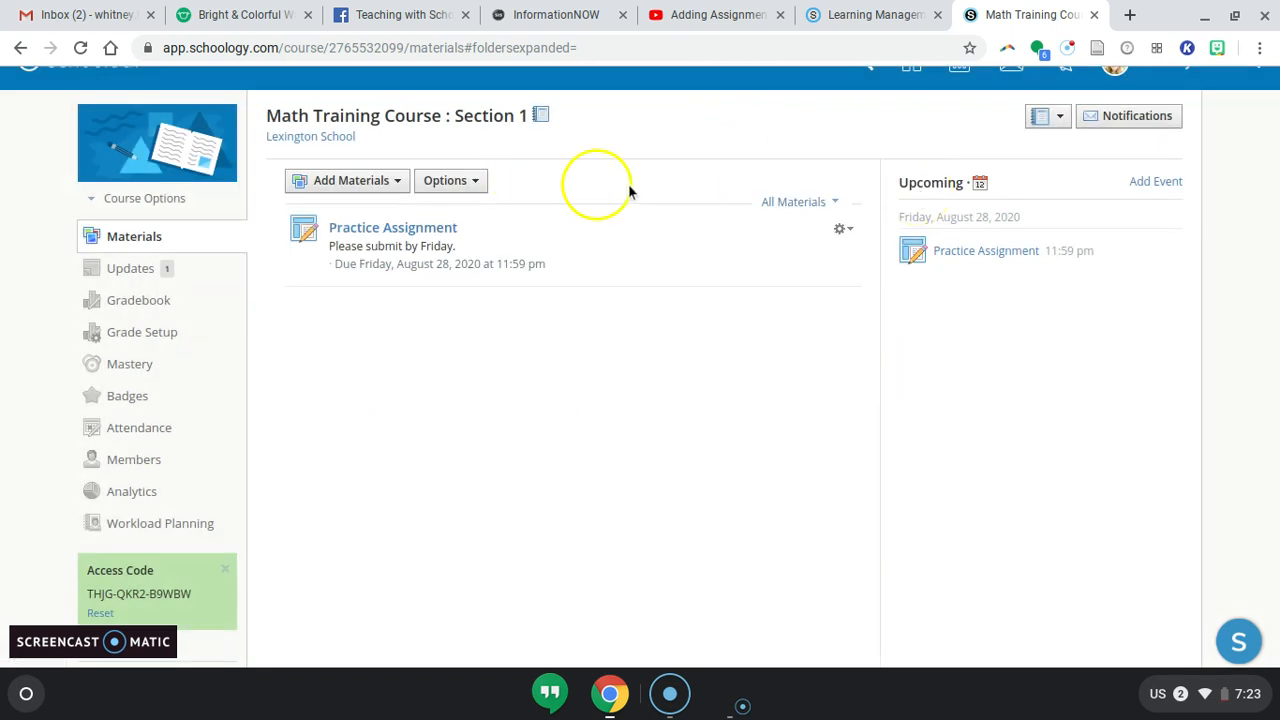
Open the Practice Assignment's options menu.
left_click(840, 229)
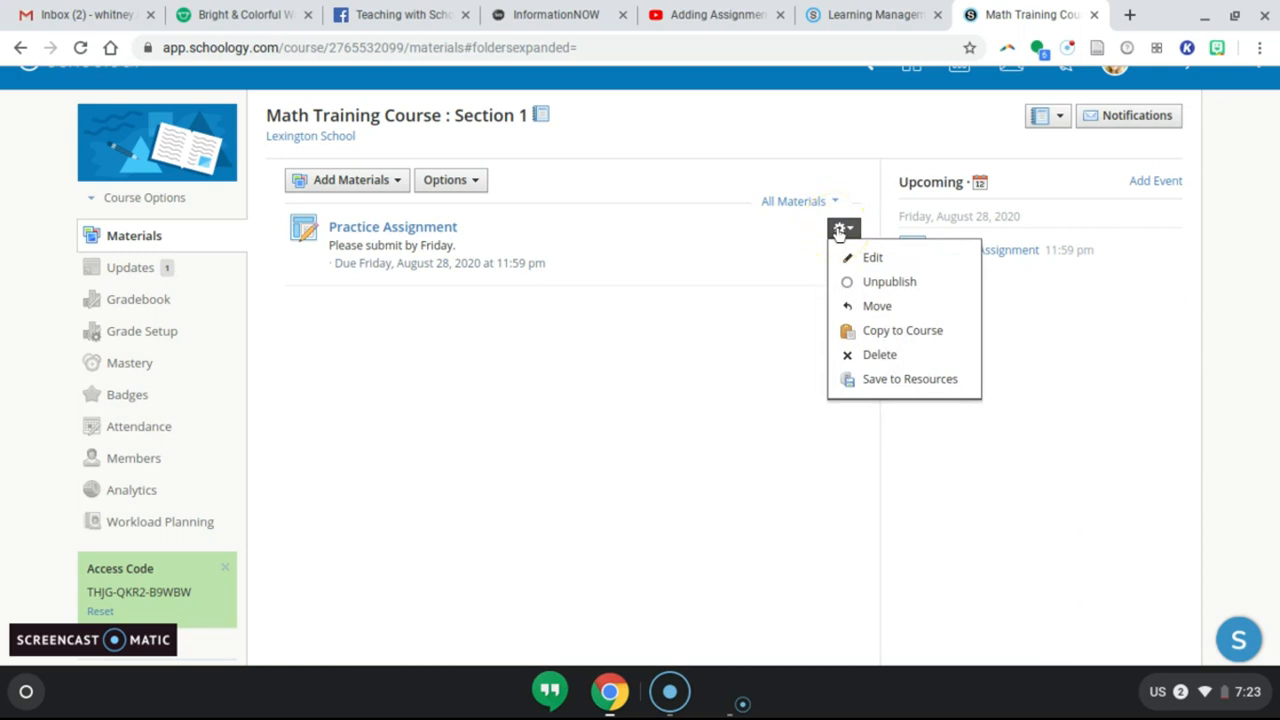